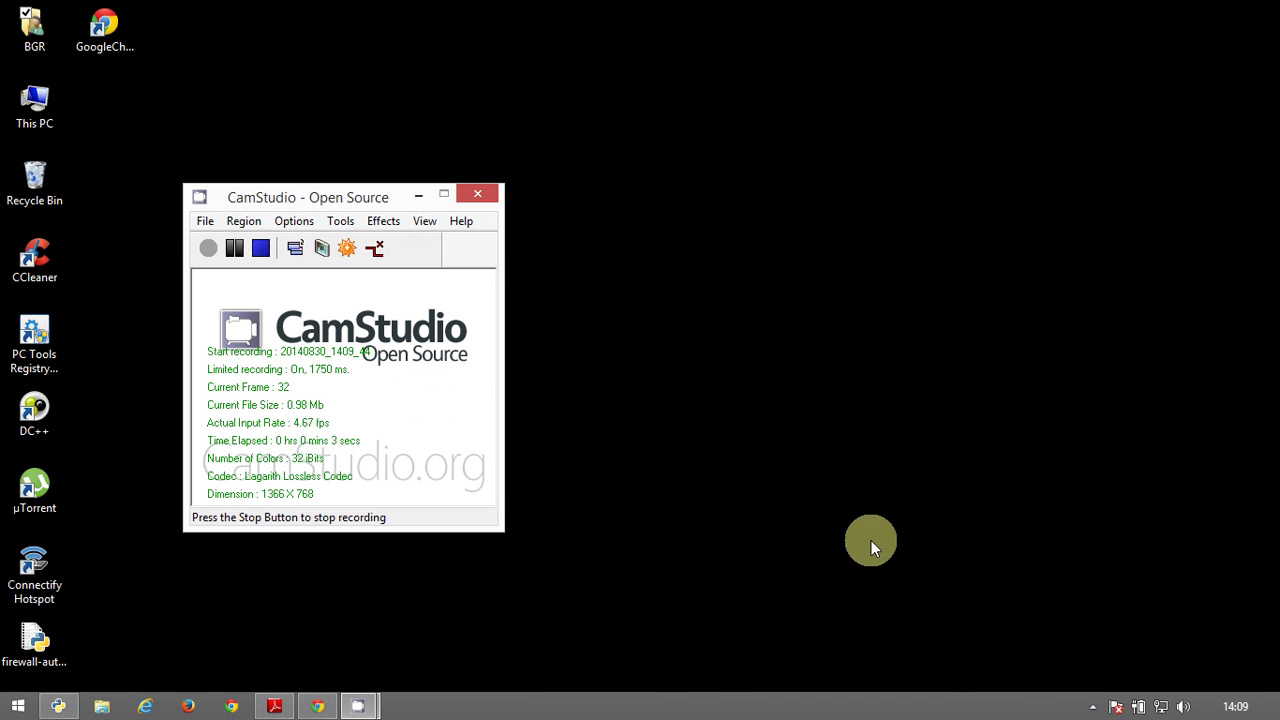
Glance at the available networks list, dismiss it, then bring up the network tray icon's context menu.
click(1157, 702)
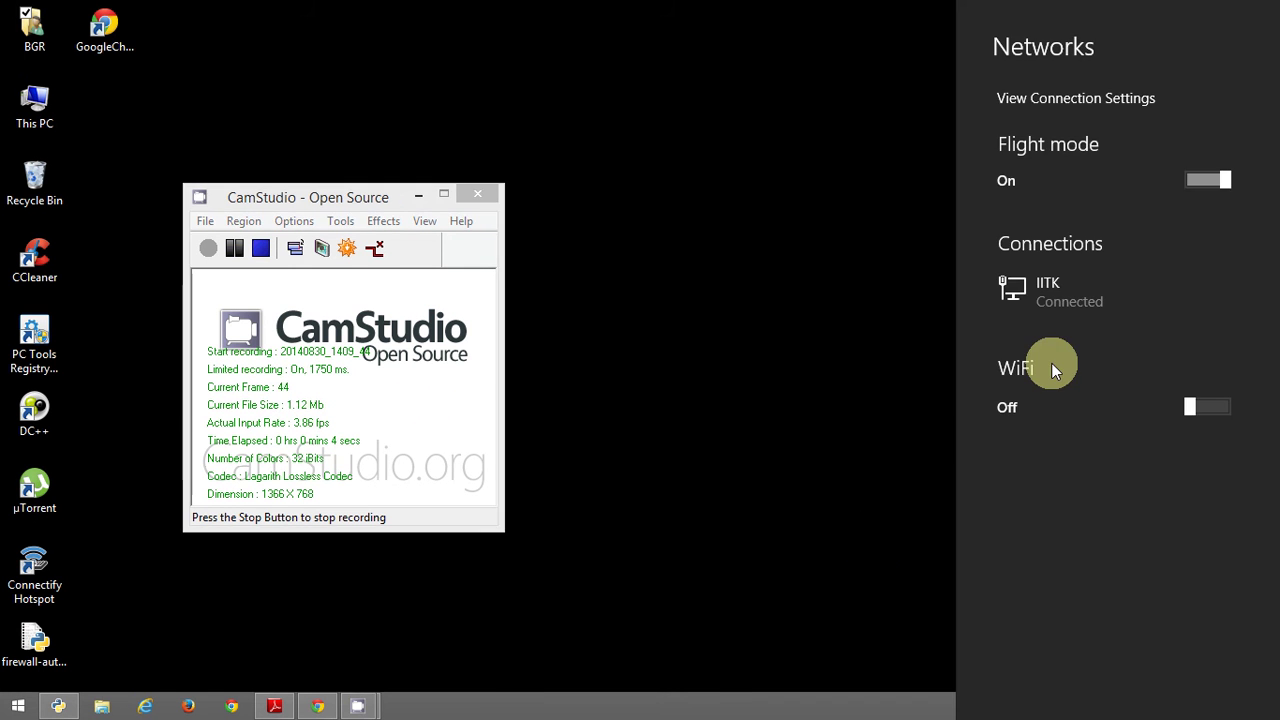
click(895, 320)
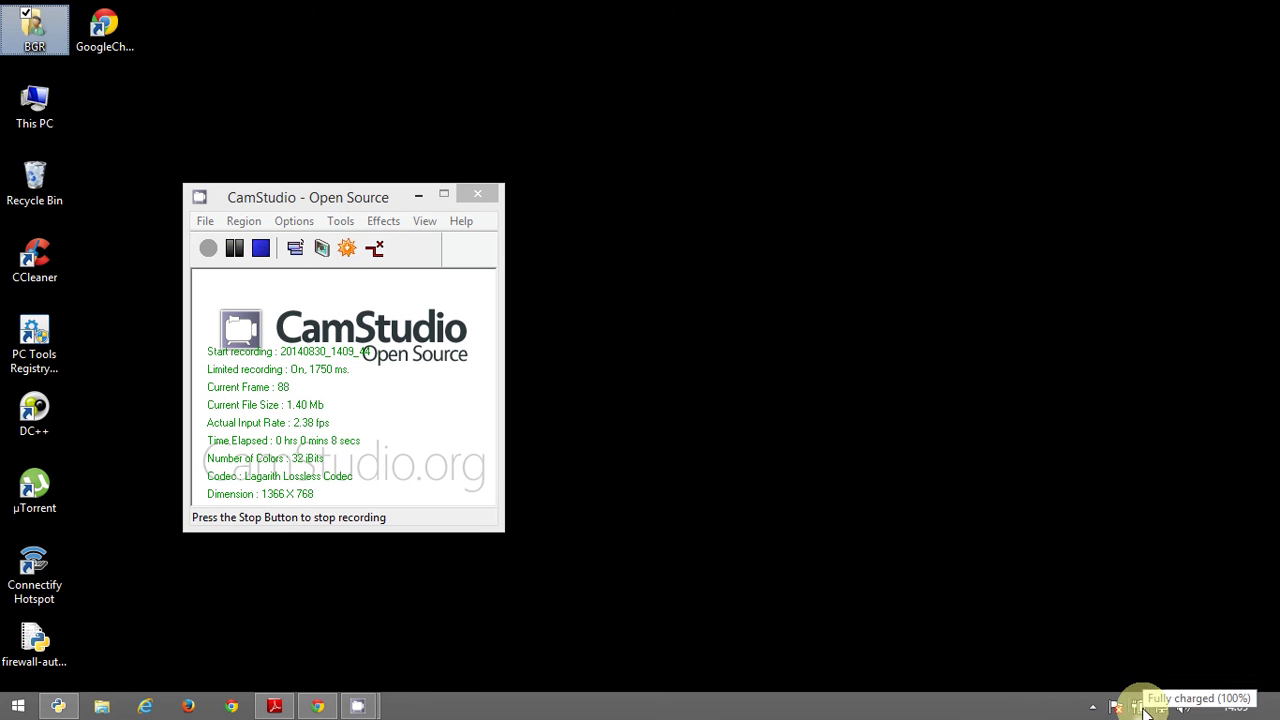
right_click(1145, 710)
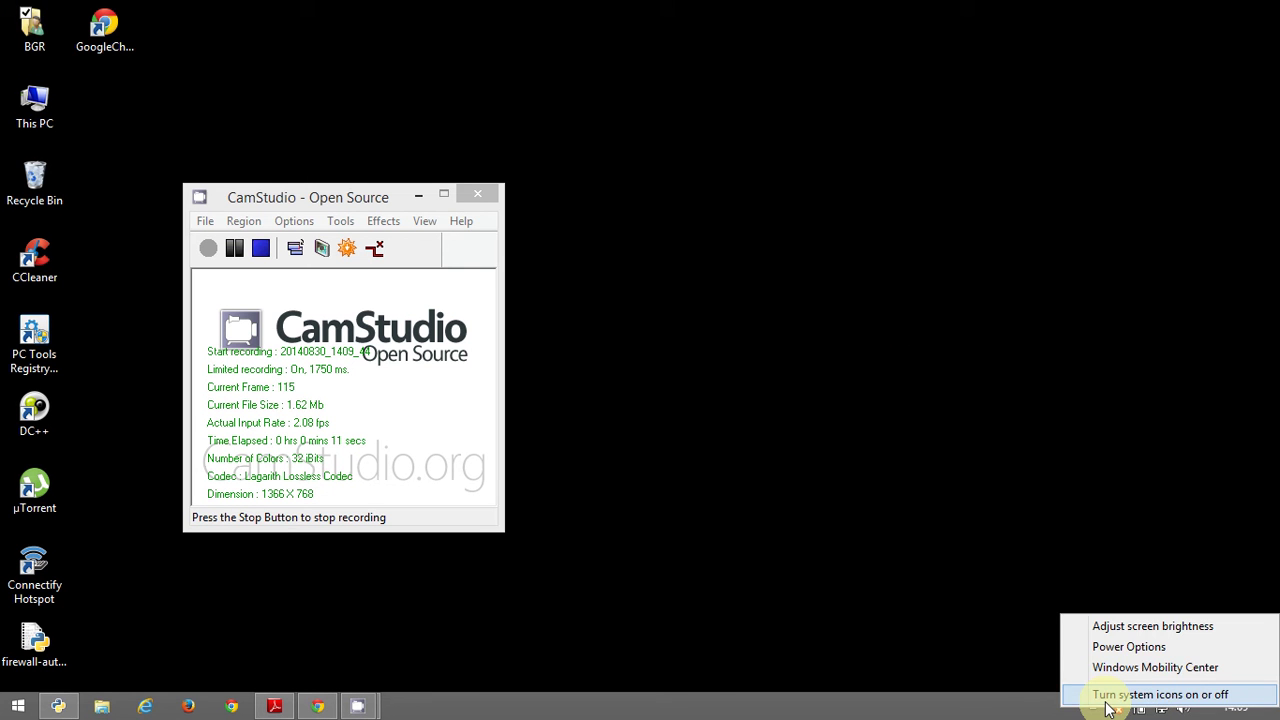
right_click(1160, 708)
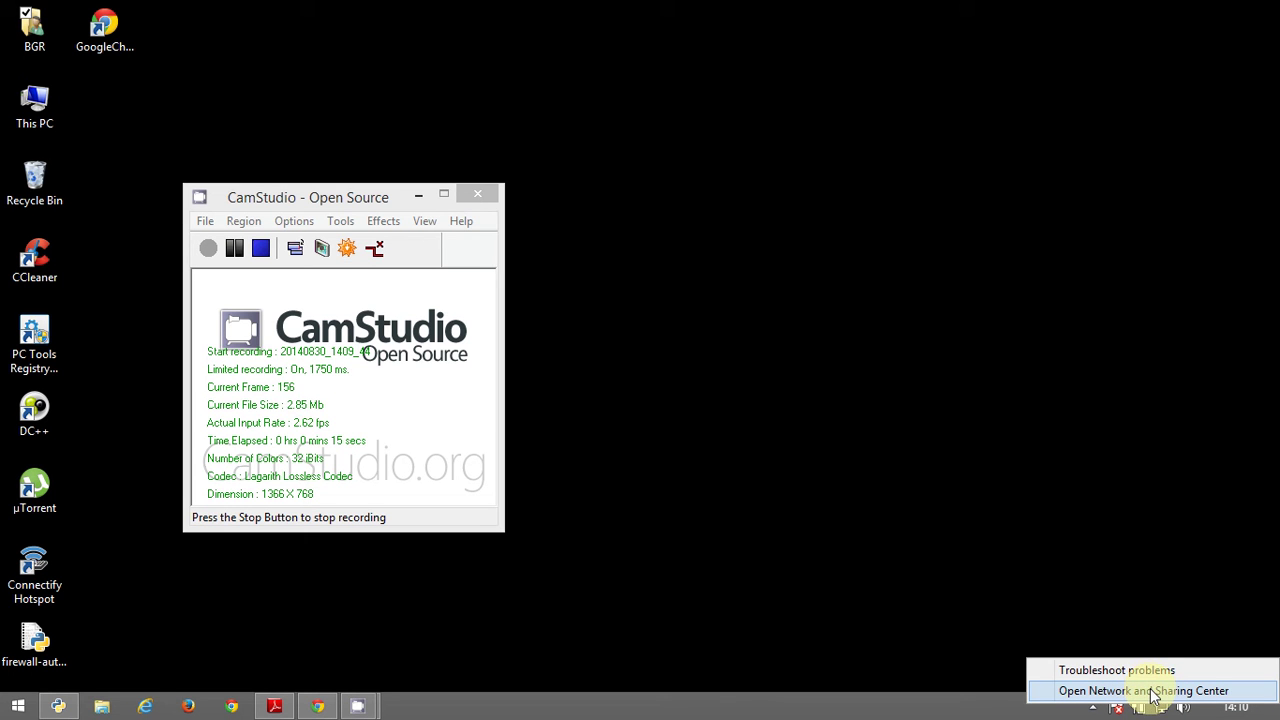
Open Network and Sharing Center, confirm IITK is the active public Ethernet network, then close it.
click(1145, 690)
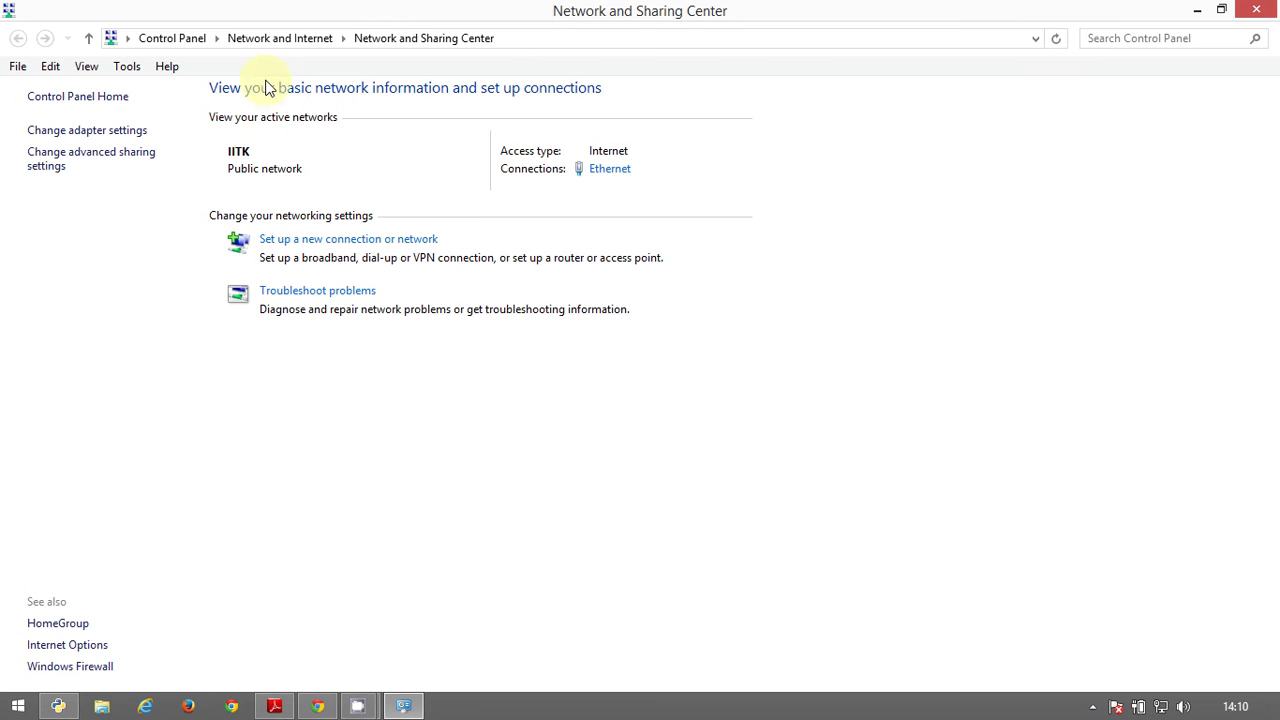
click(1256, 10)
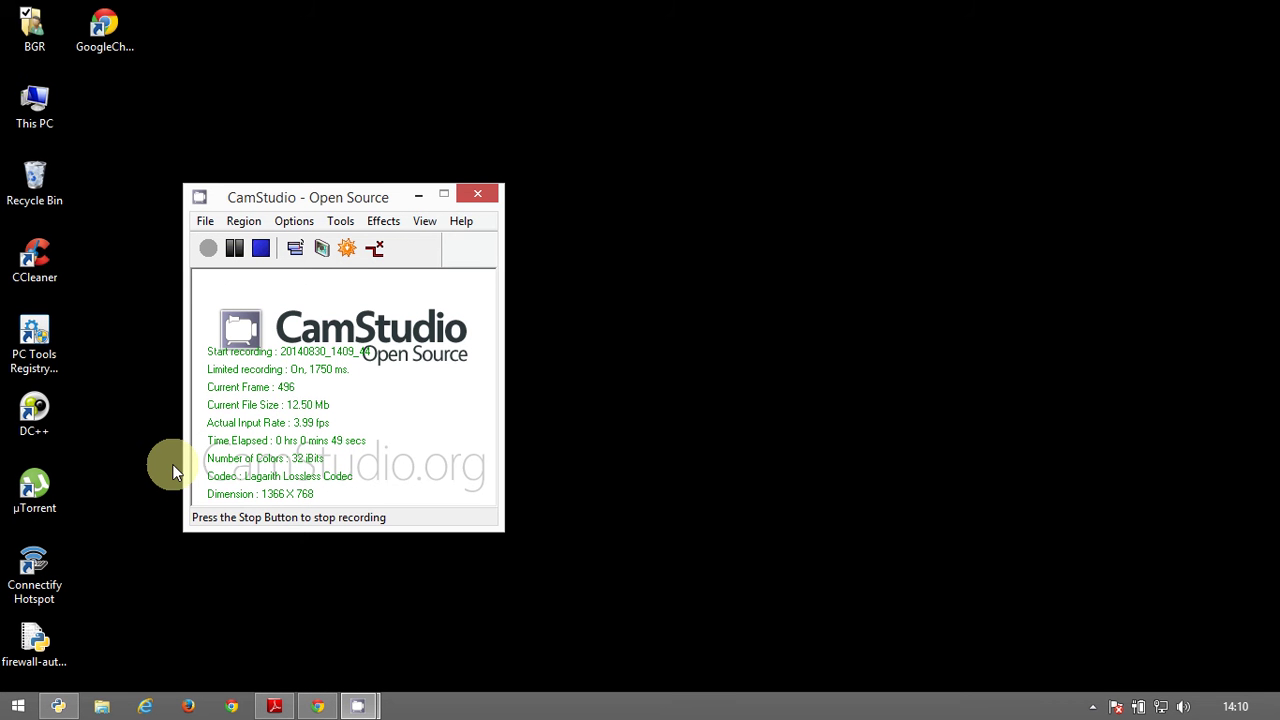
Search the Start screen for regedit and launch regedit.exe.
key(super)
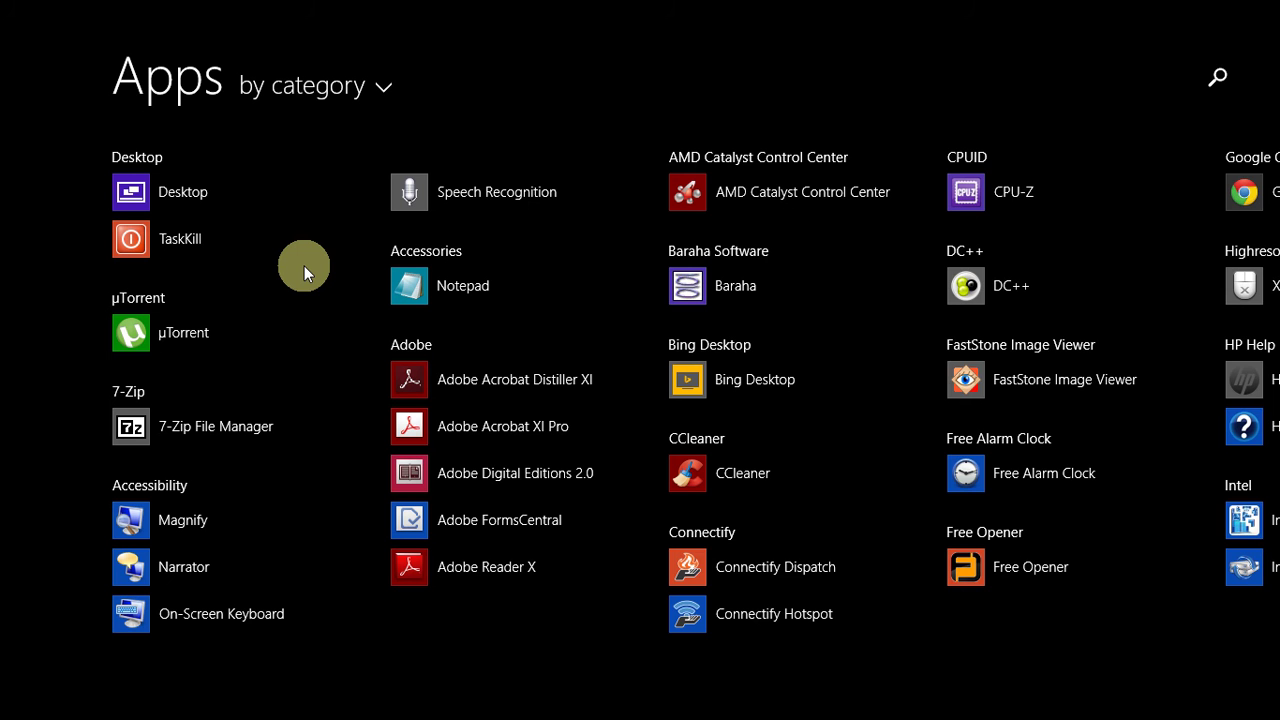
key(super+q)
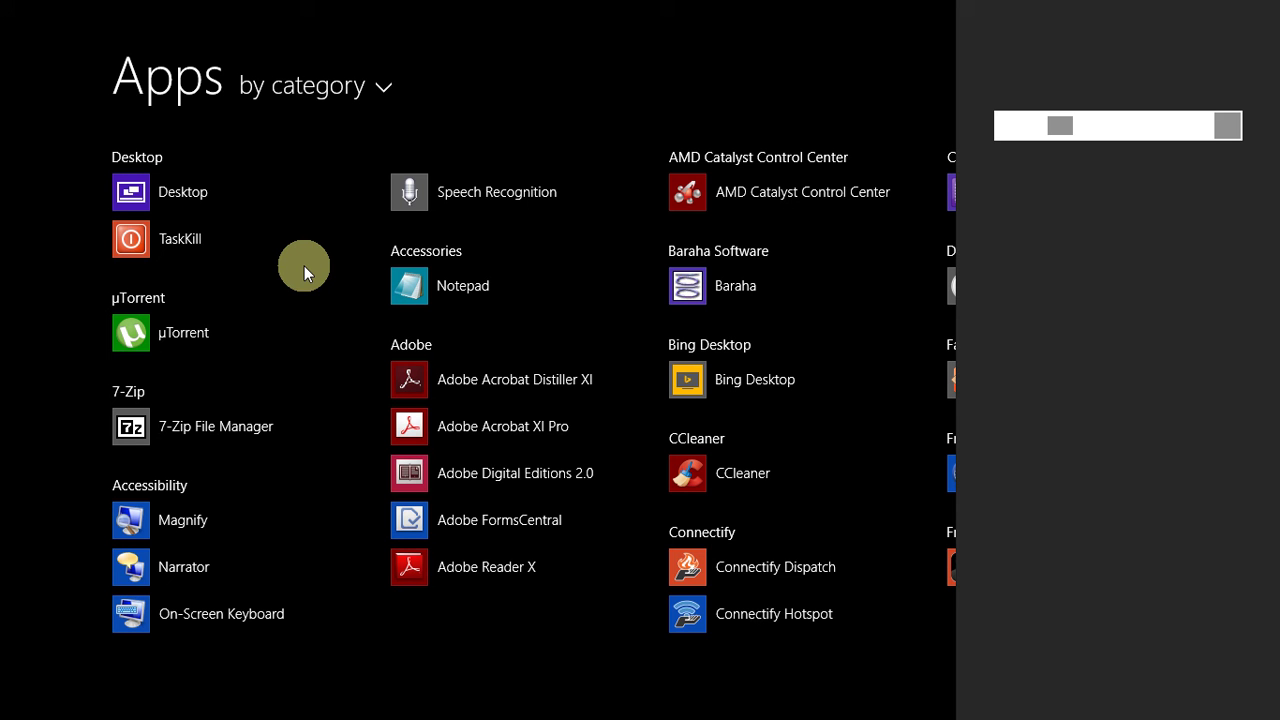
text(registr)
key(BackSpace)
key(BackSpace)
key(BackSpace)
key(BackSpace)
key(BackSpace)
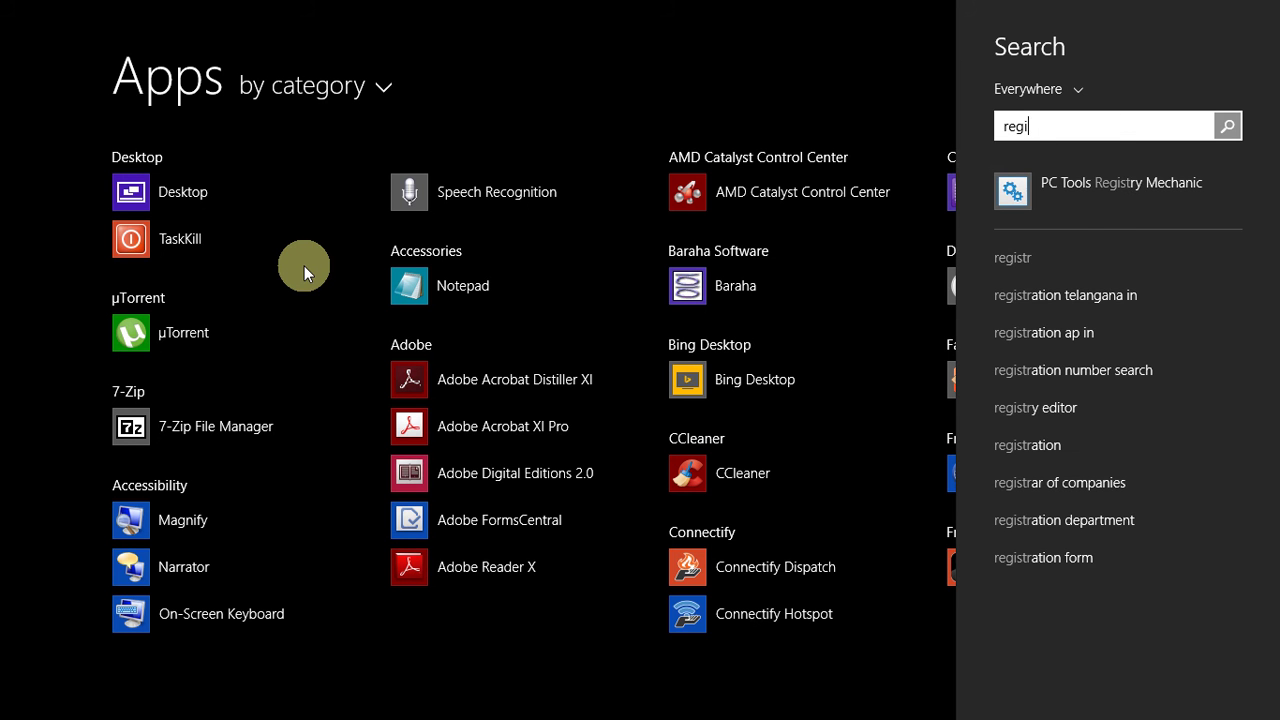
text(edit.exe)
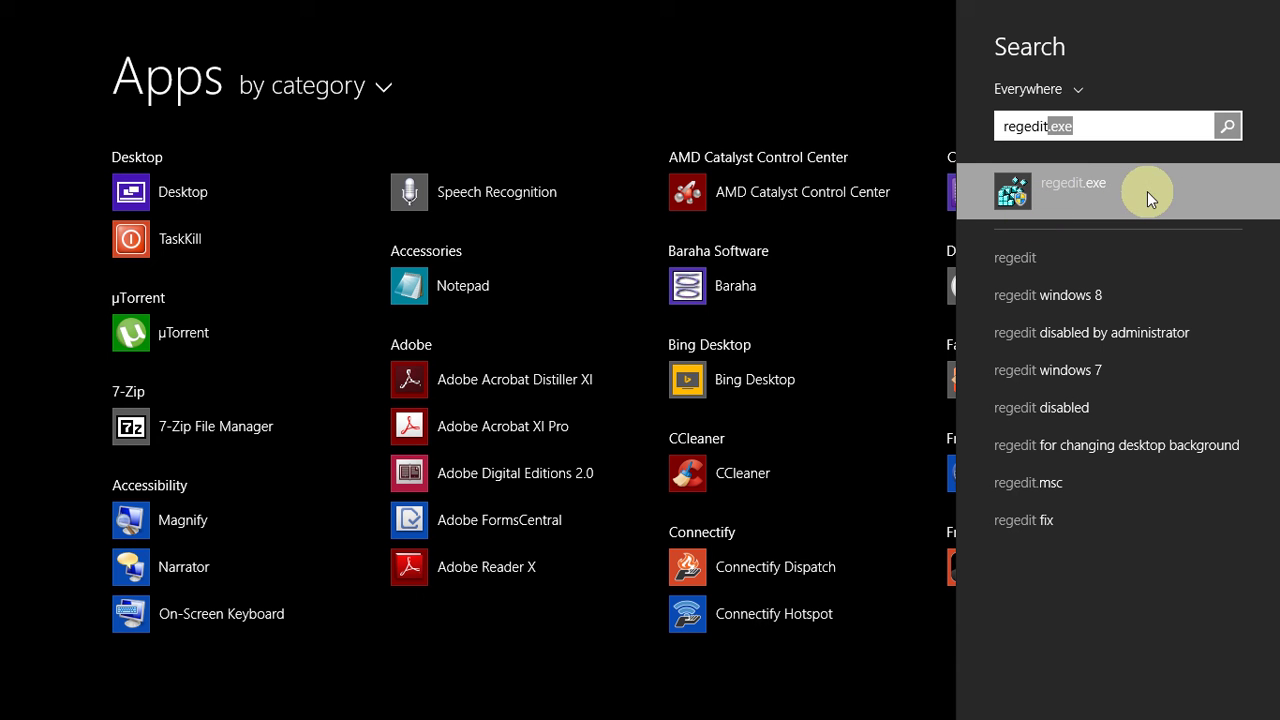
click(1037, 191)
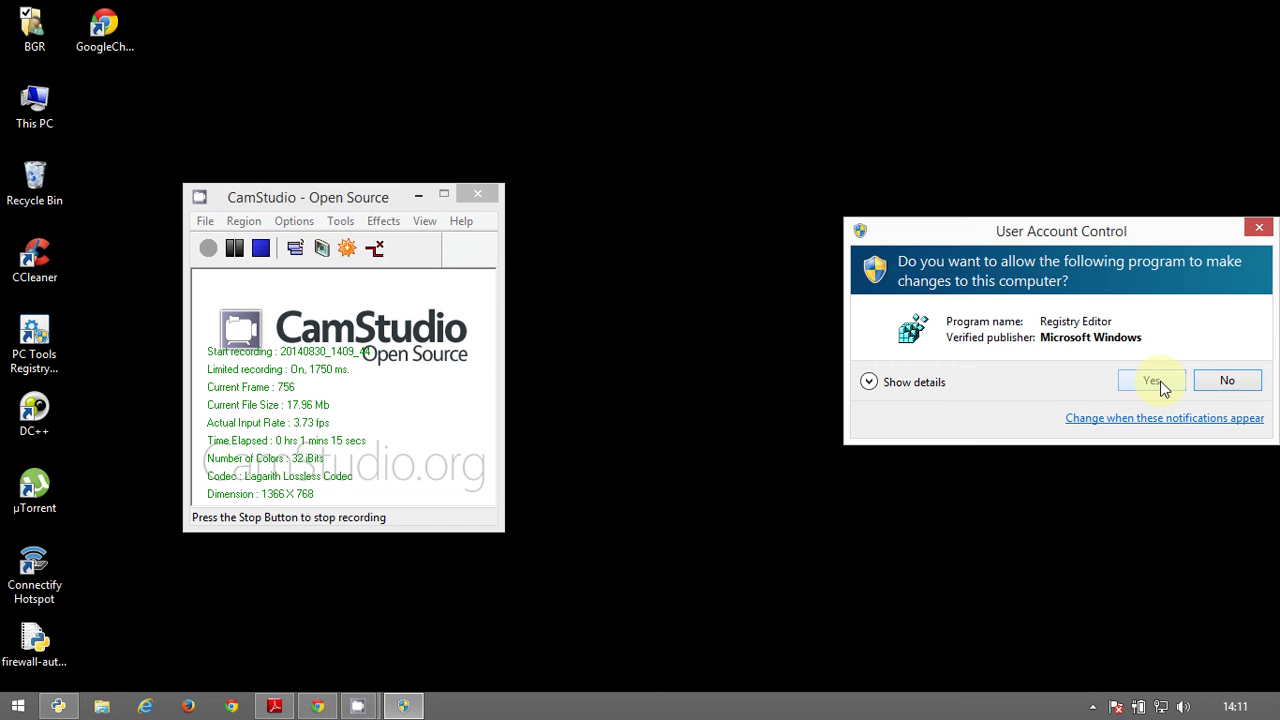
Allow Registry Editor to run and collapse the key tree back to HKEY_LOCAL_MACHINE.
click(1151, 381)
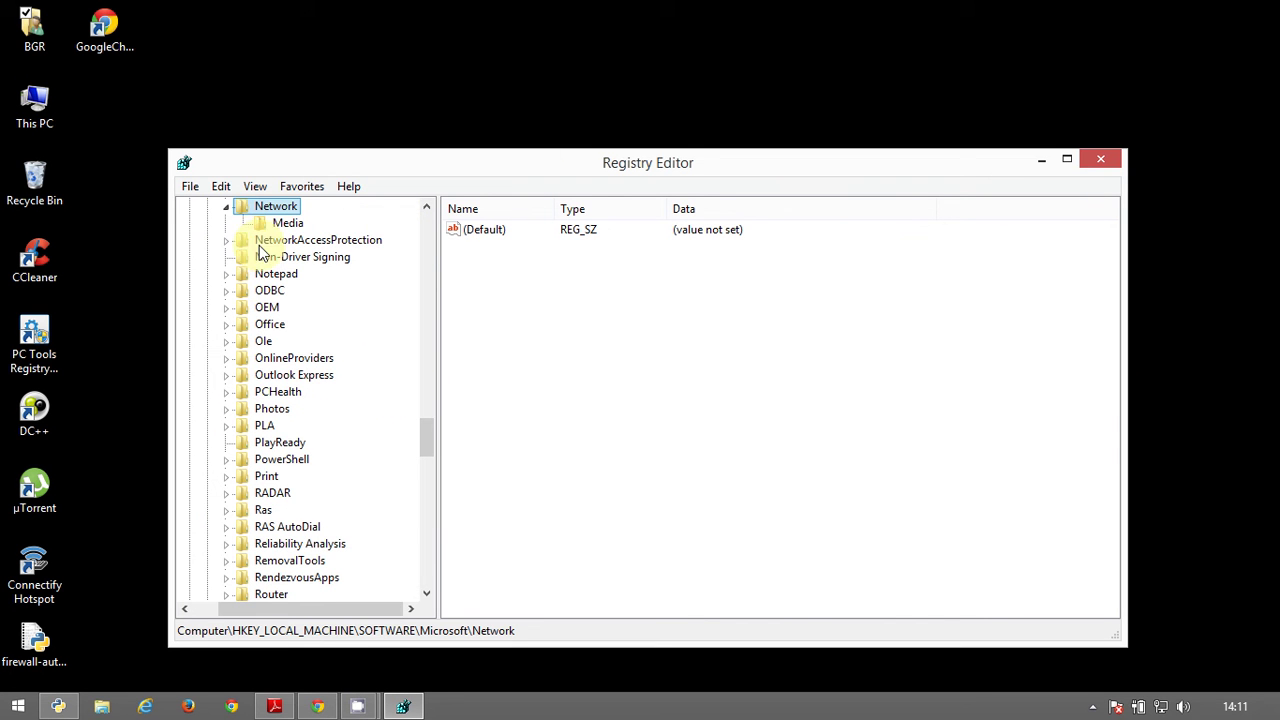
click(227, 206)
drag(430, 431, 448, 185)
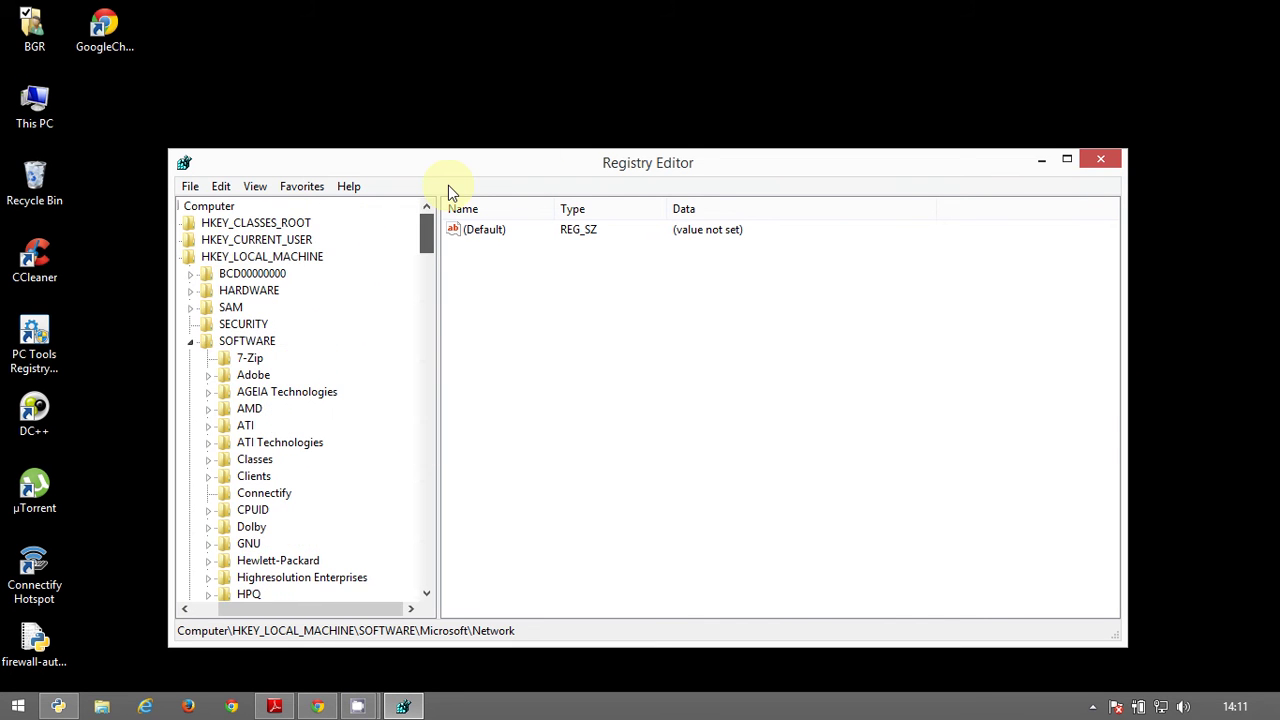
click(190, 341)
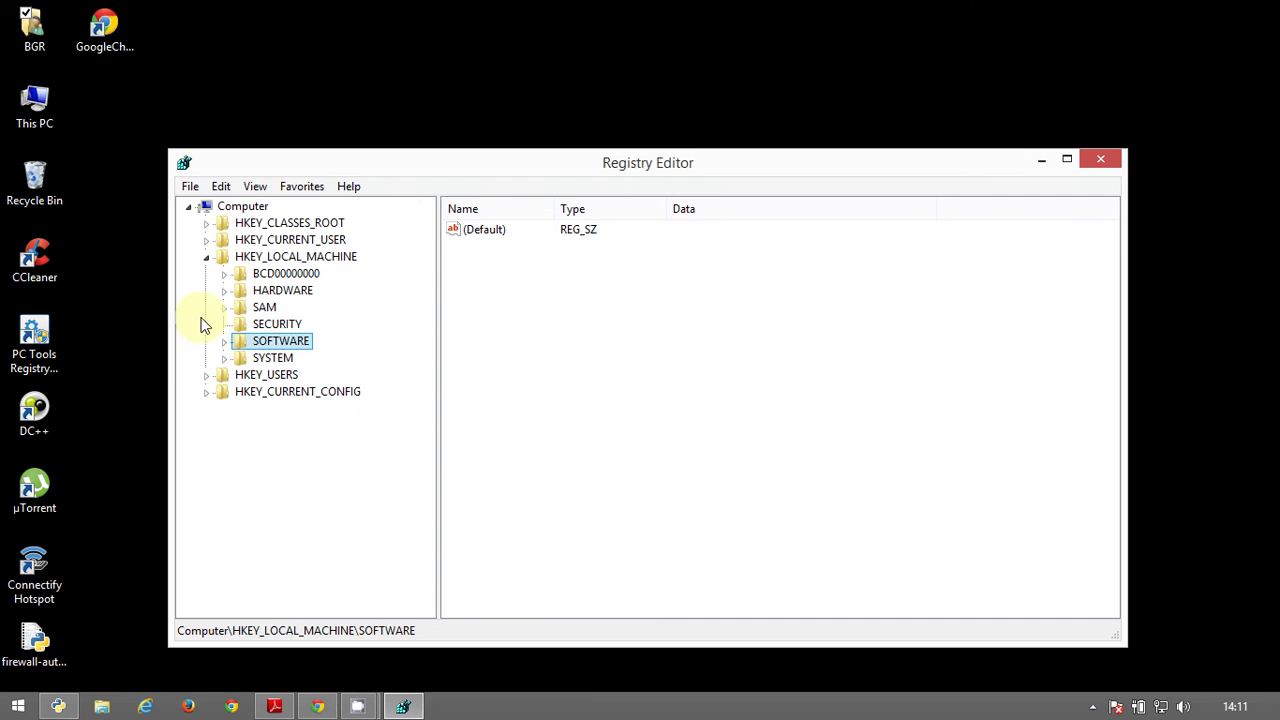
click(207, 257)
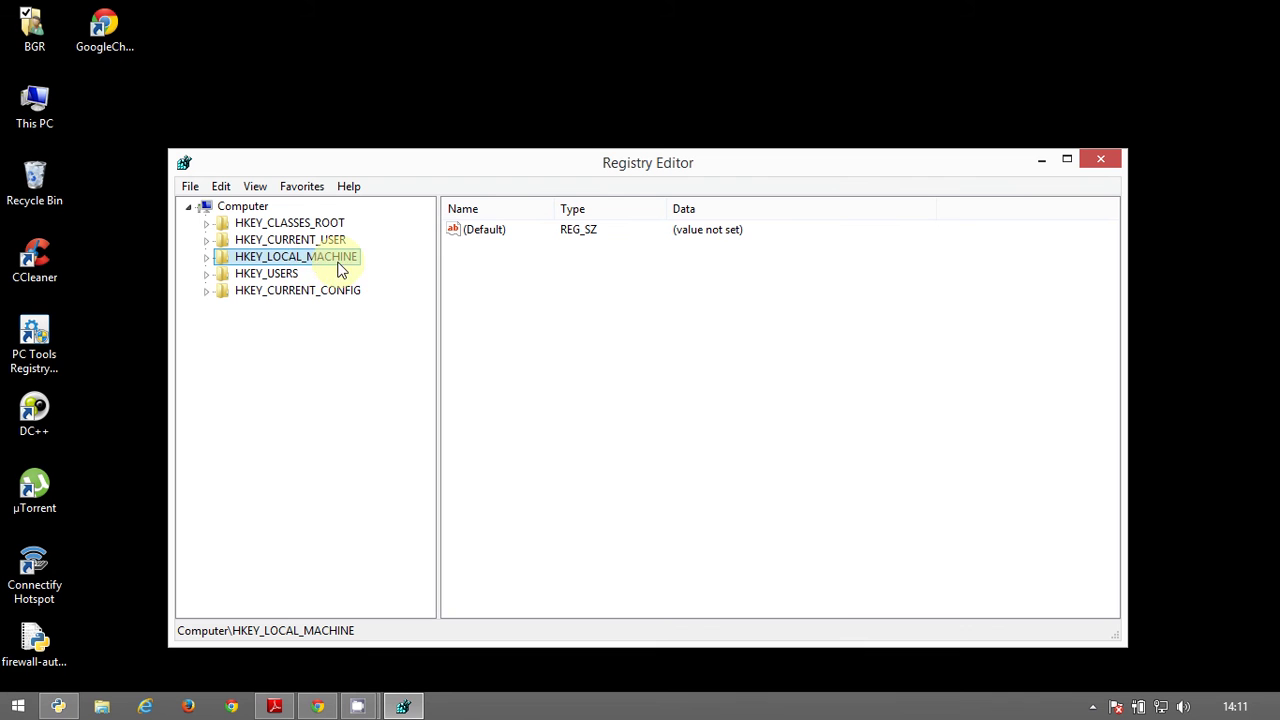
Expand HKEY_LOCAL_MACHINE\SOFTWARE\Microsoft\Windows NT\CurrentVersion down to NetworkList.
click(207, 257)
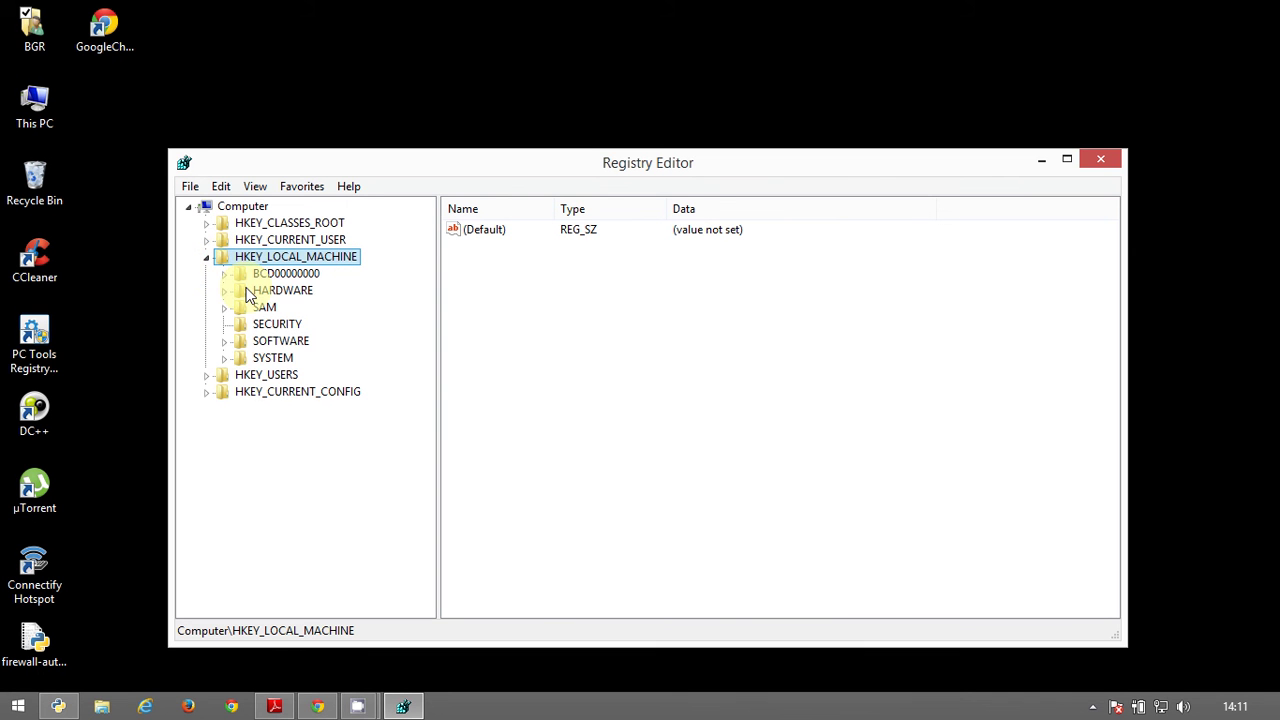
click(226, 342)
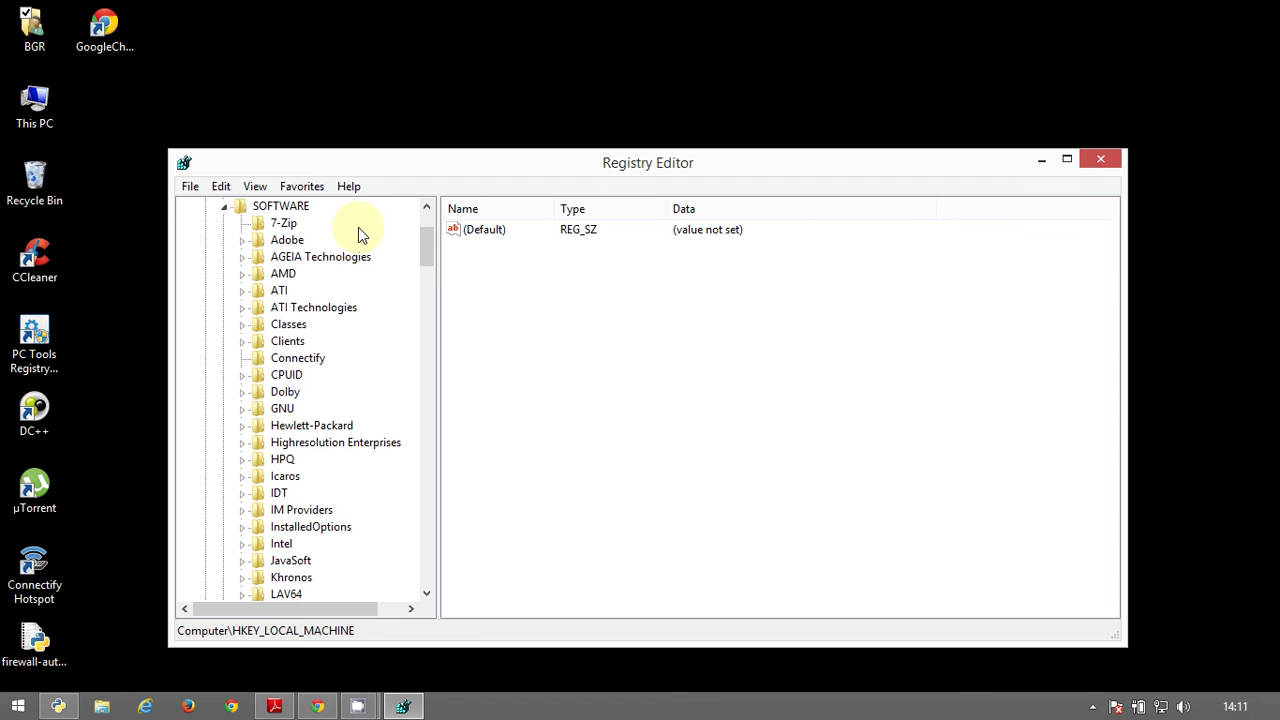
drag(428, 243, 427, 275)
click(241, 391)
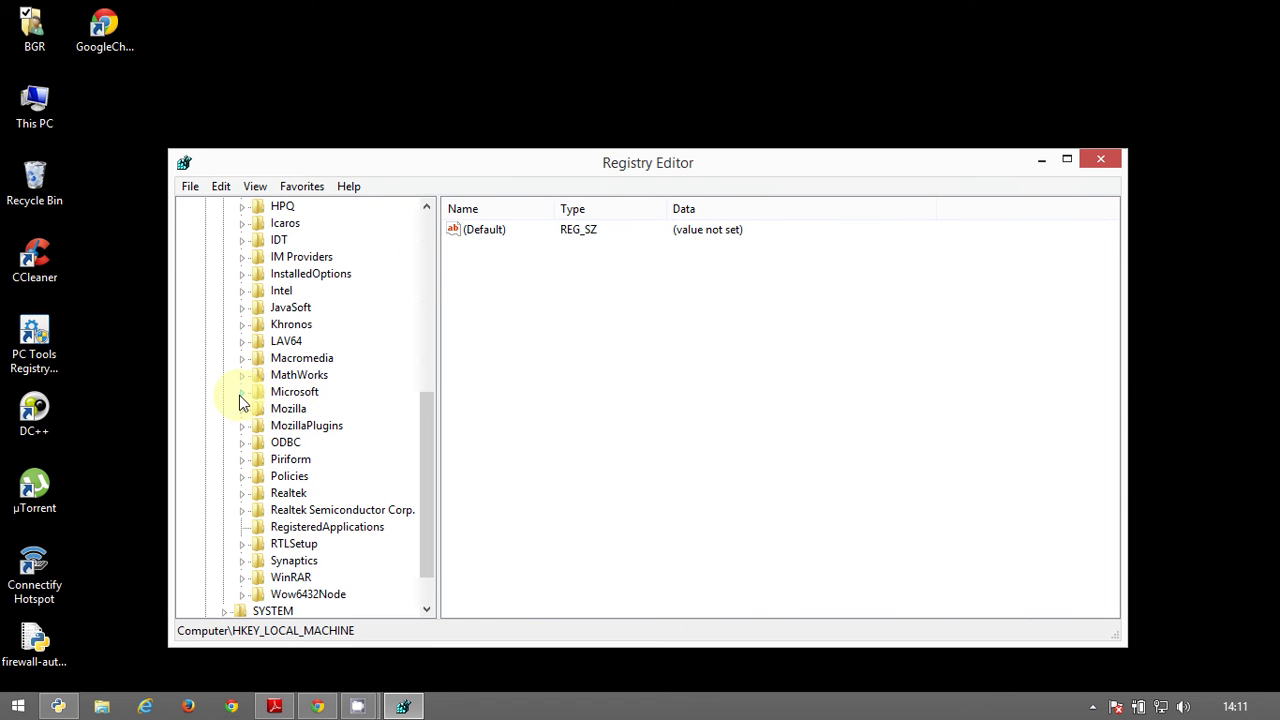
click(239, 395)
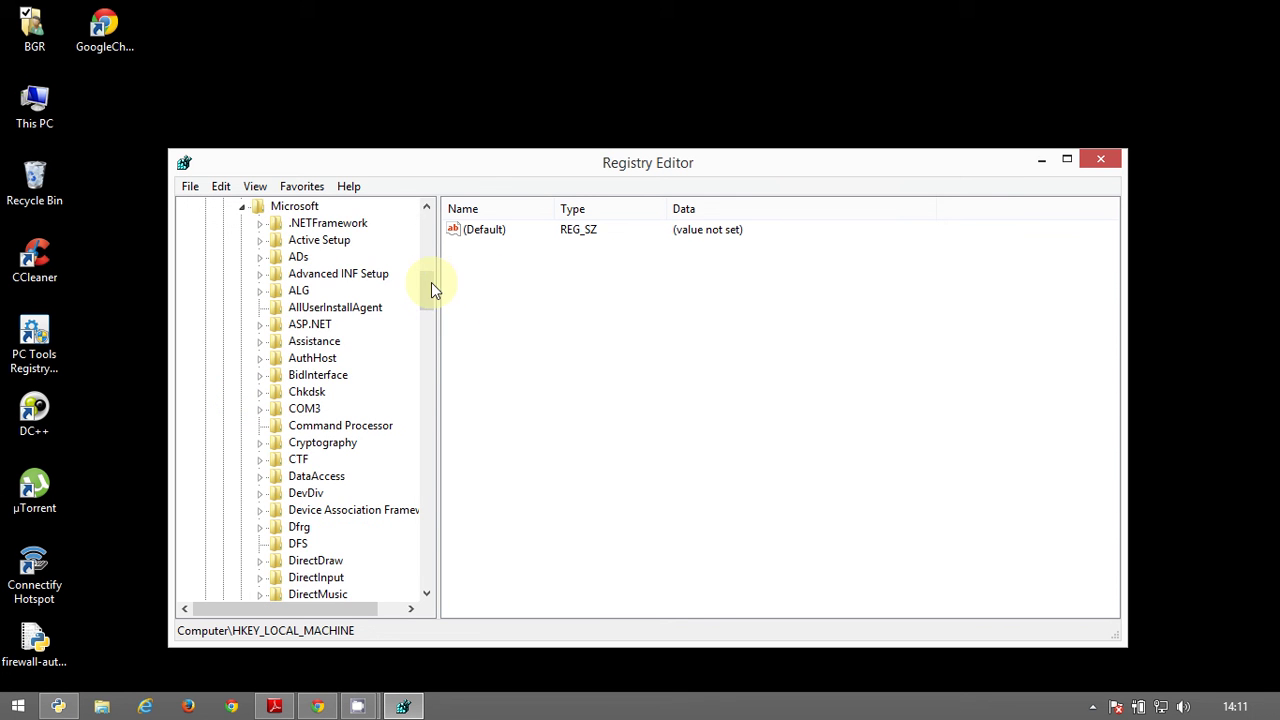
drag(431, 283, 422, 537)
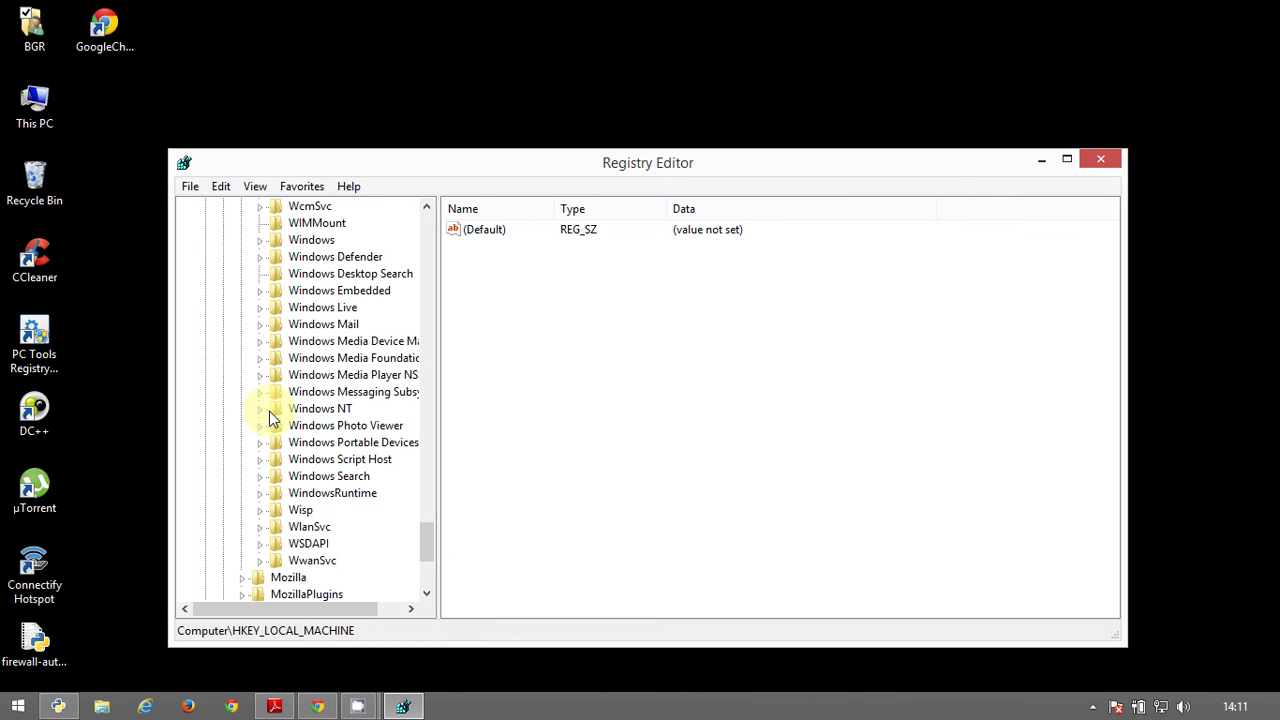
click(261, 409)
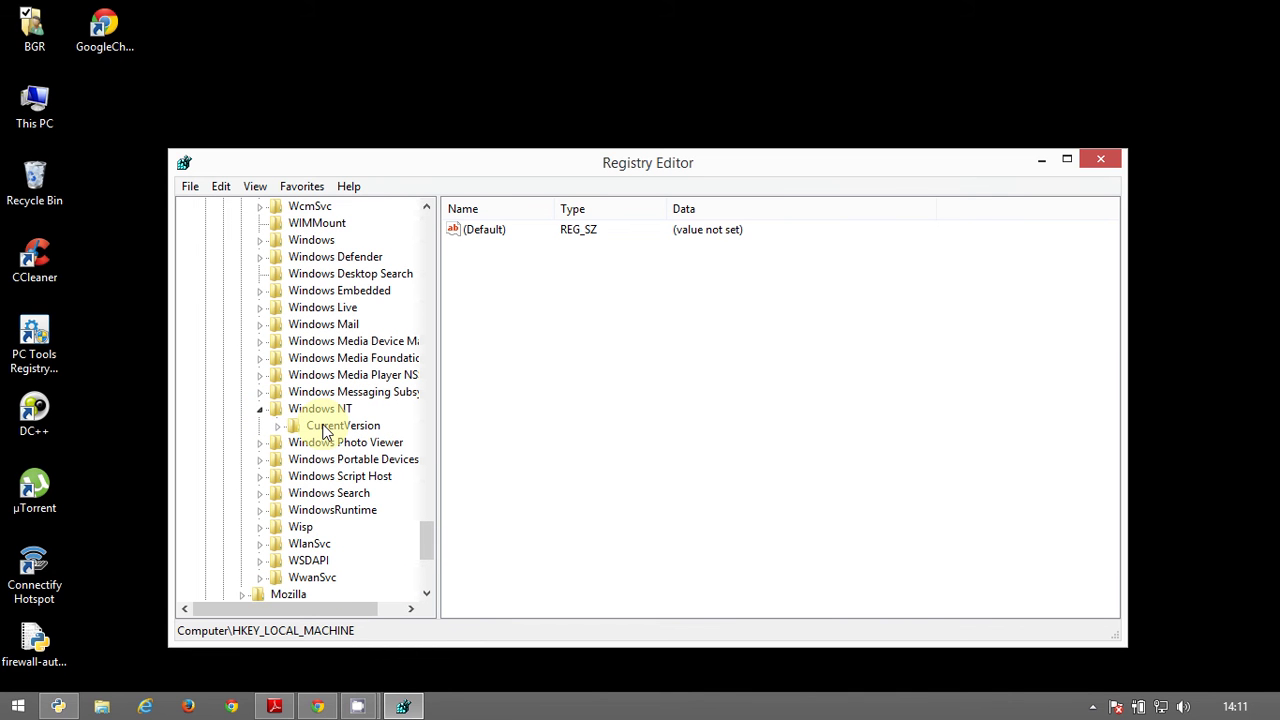
double_click(325, 430)
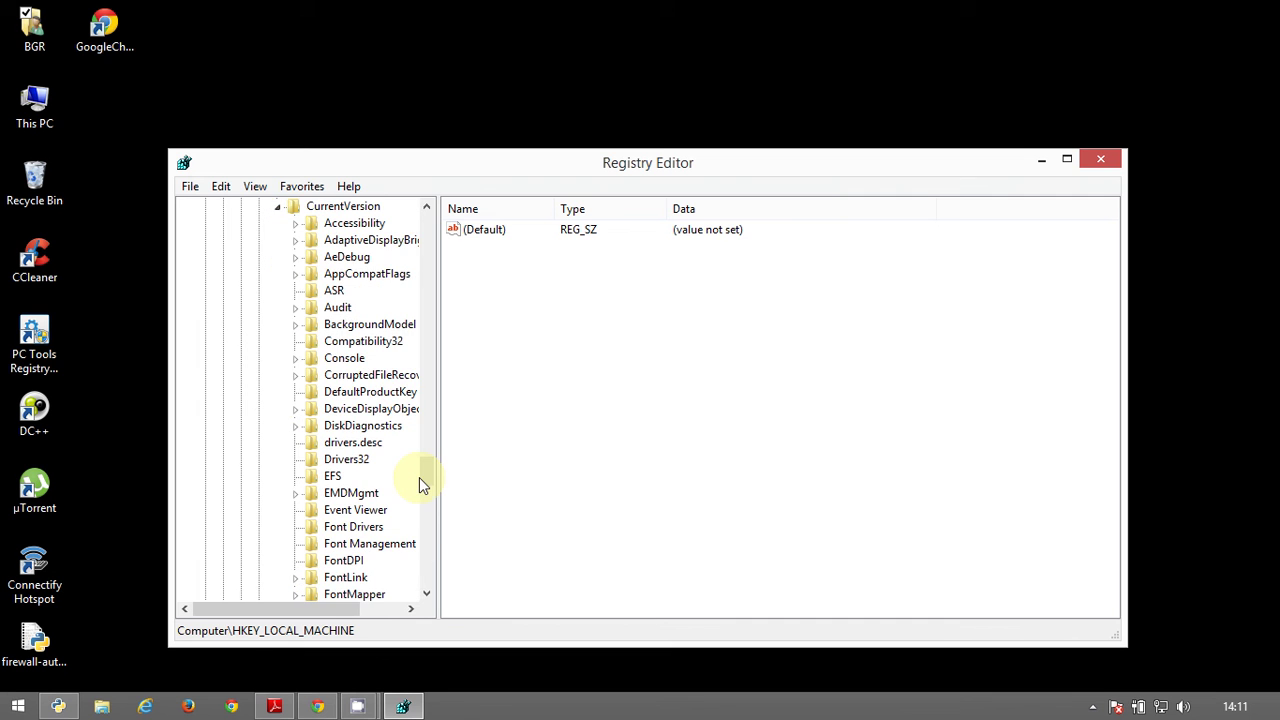
drag(419, 477, 430, 509)
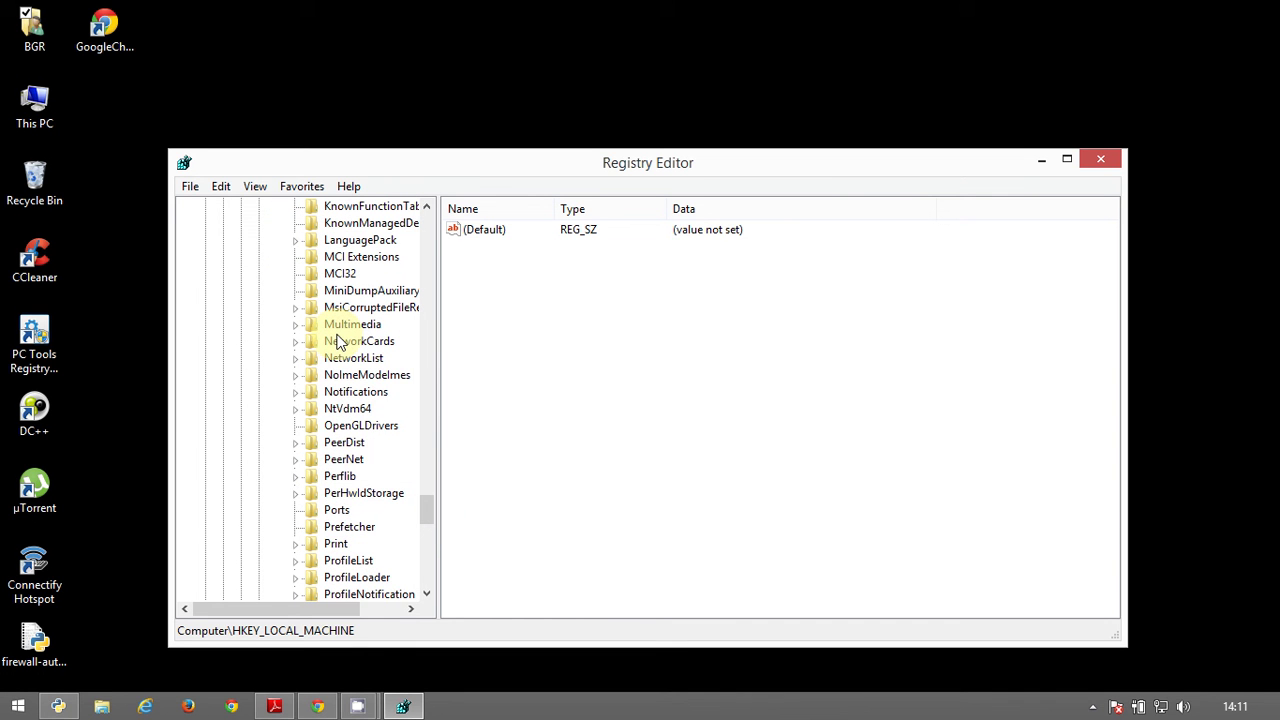
click(298, 358)
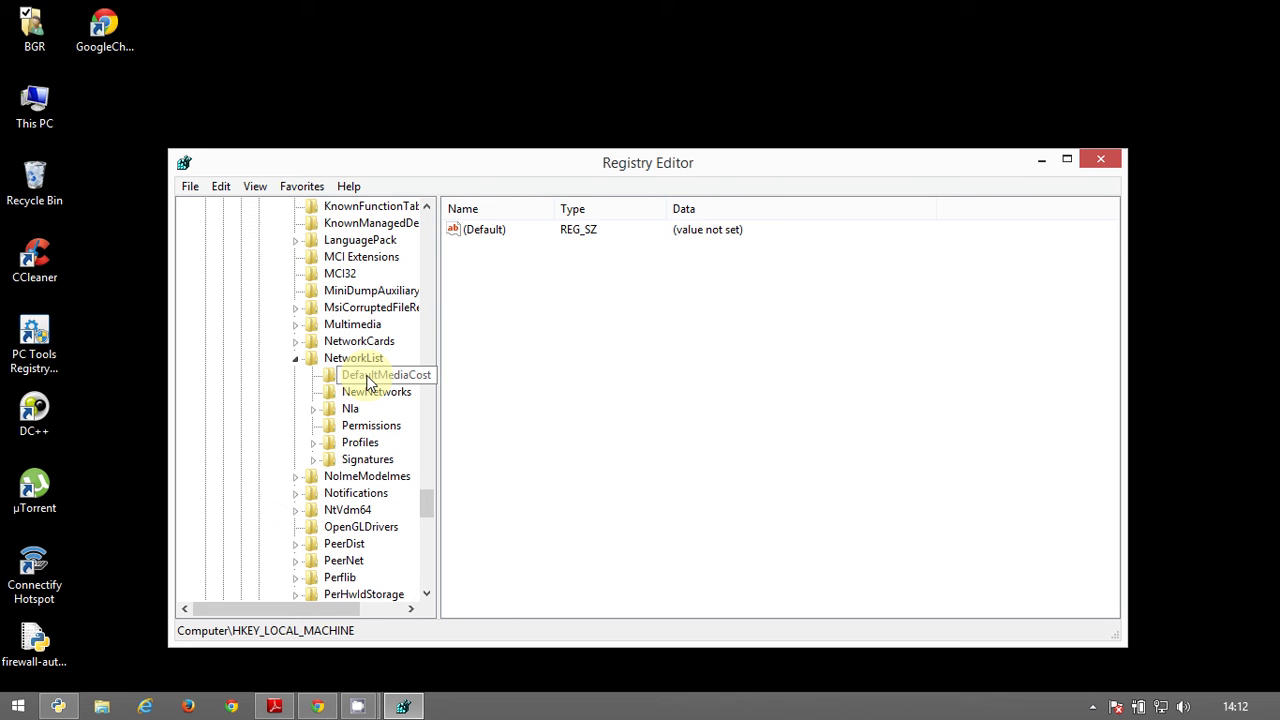
Expand Profiles and select the {E0BA76B2-…} profile with ProfileName IITK and Description Ethernet.
double_click(362, 443)
click(376, 459)
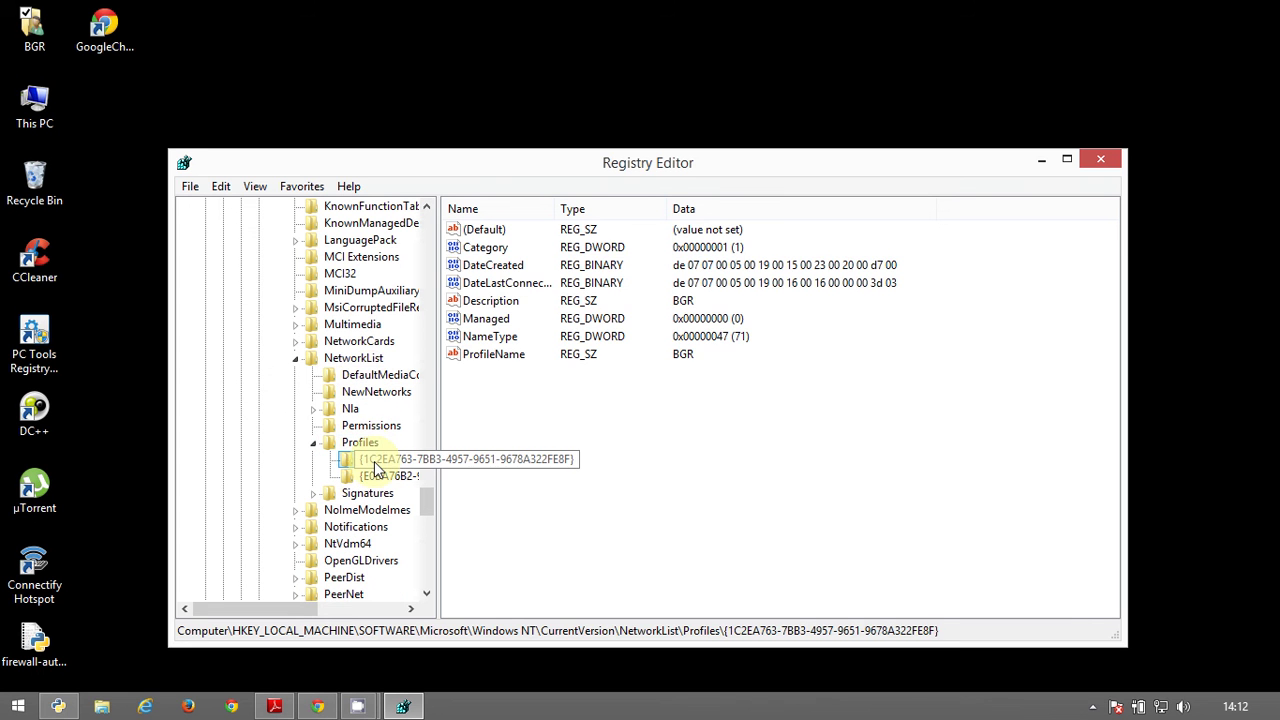
click(382, 476)
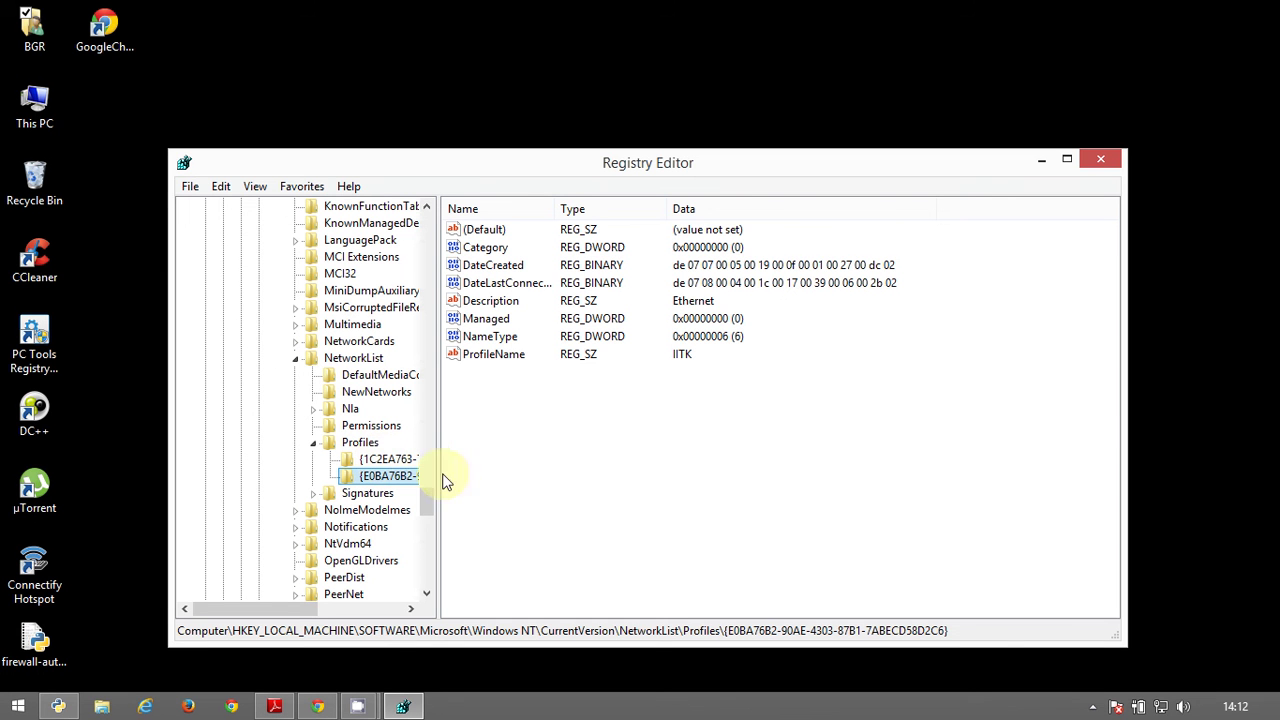
click(1140, 708)
Open the ProfileName and Category values, closing both editors without saving changes.
double_click(528, 358)
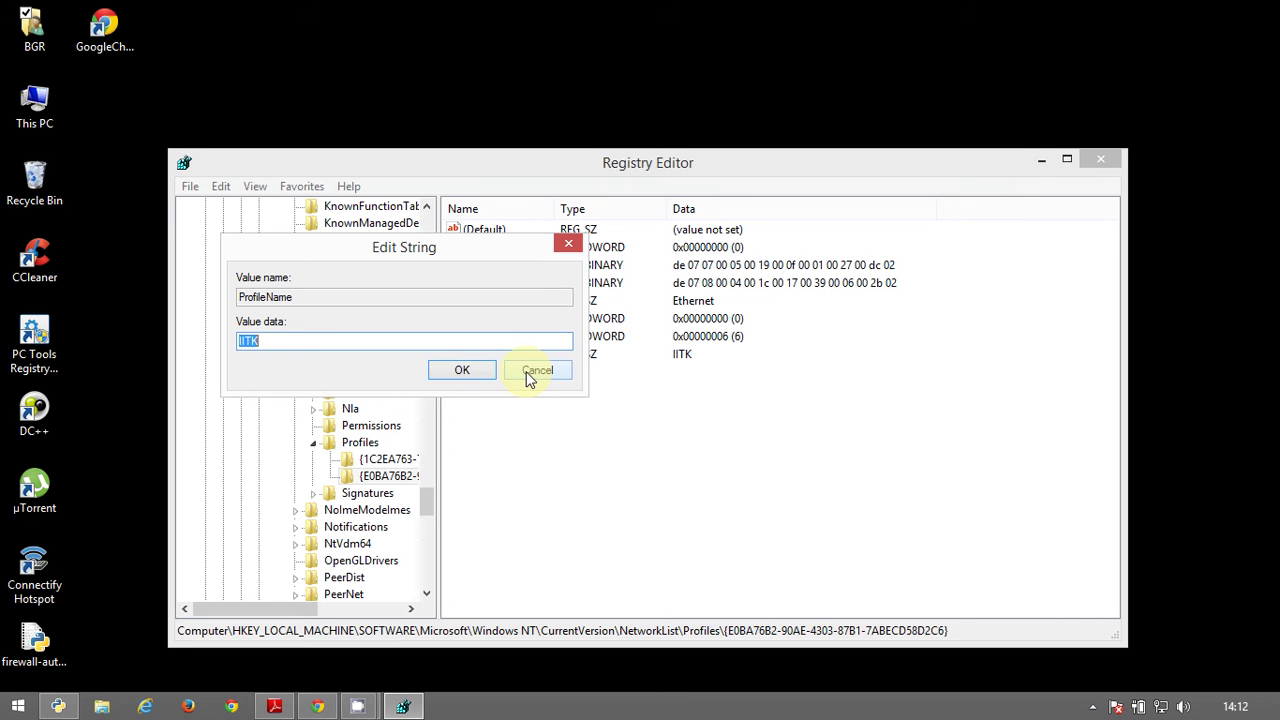
text(ffff)
key(BackSpace)
key(BackSpace)
key(BackSpace)
key(BackSpace)
click(537, 370)
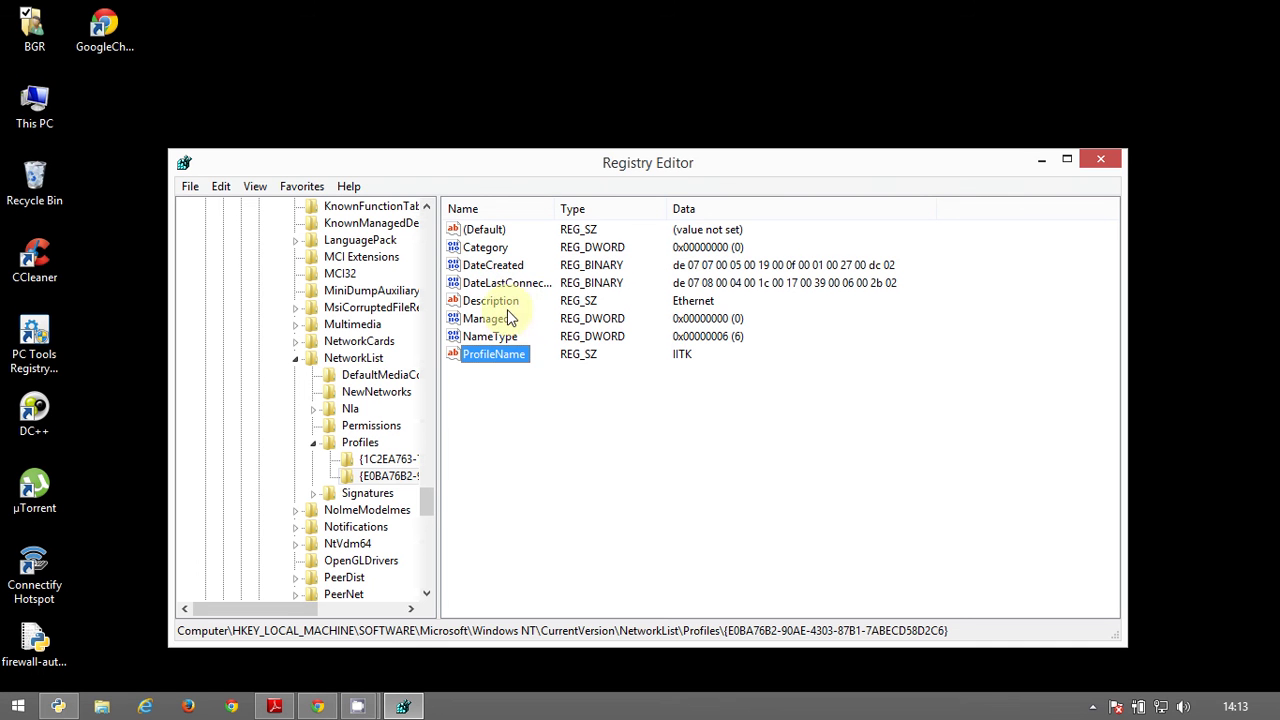
double_click(486, 248)
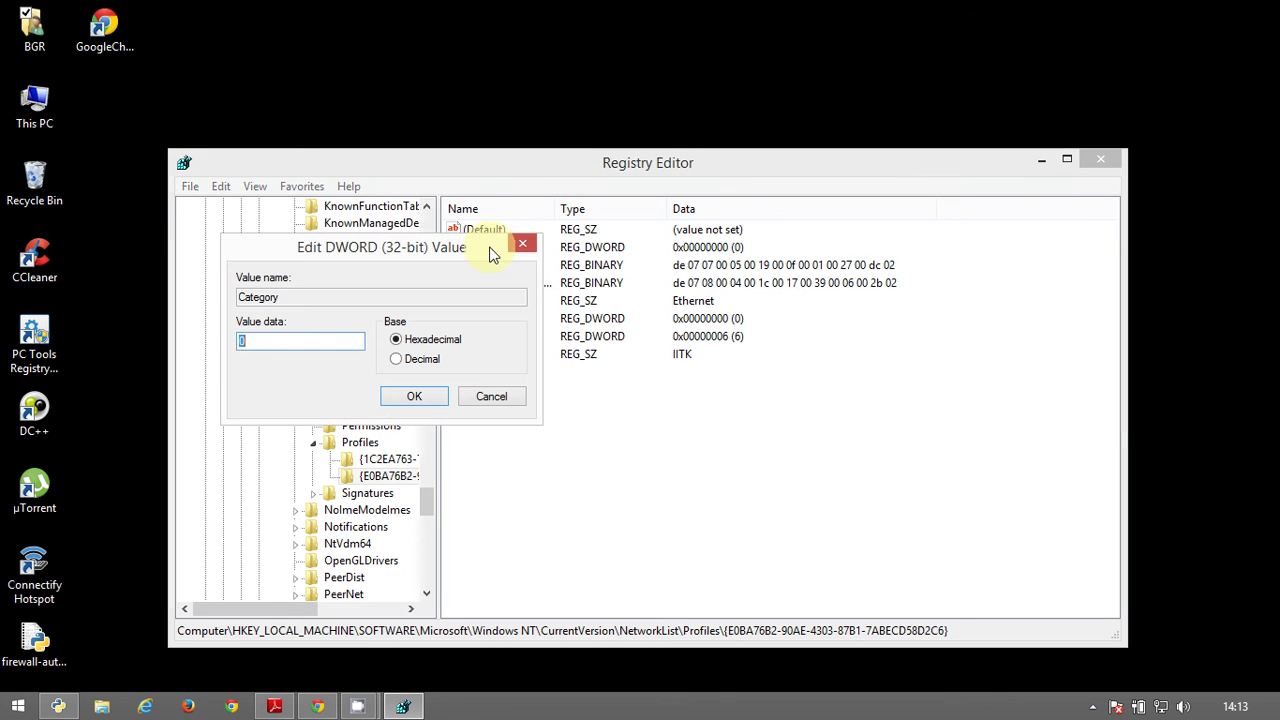
click(535, 249)
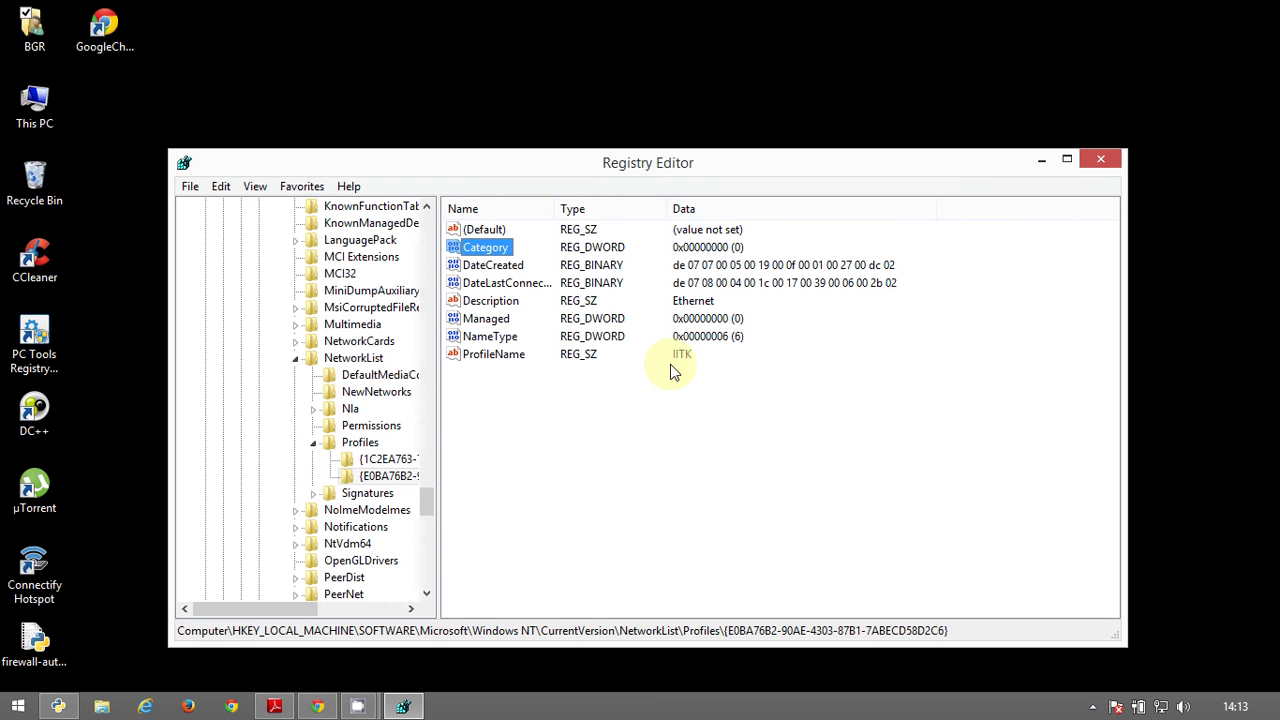
Change ProfileName to iitk and check the networks list for the new name.
double_click(500, 355)
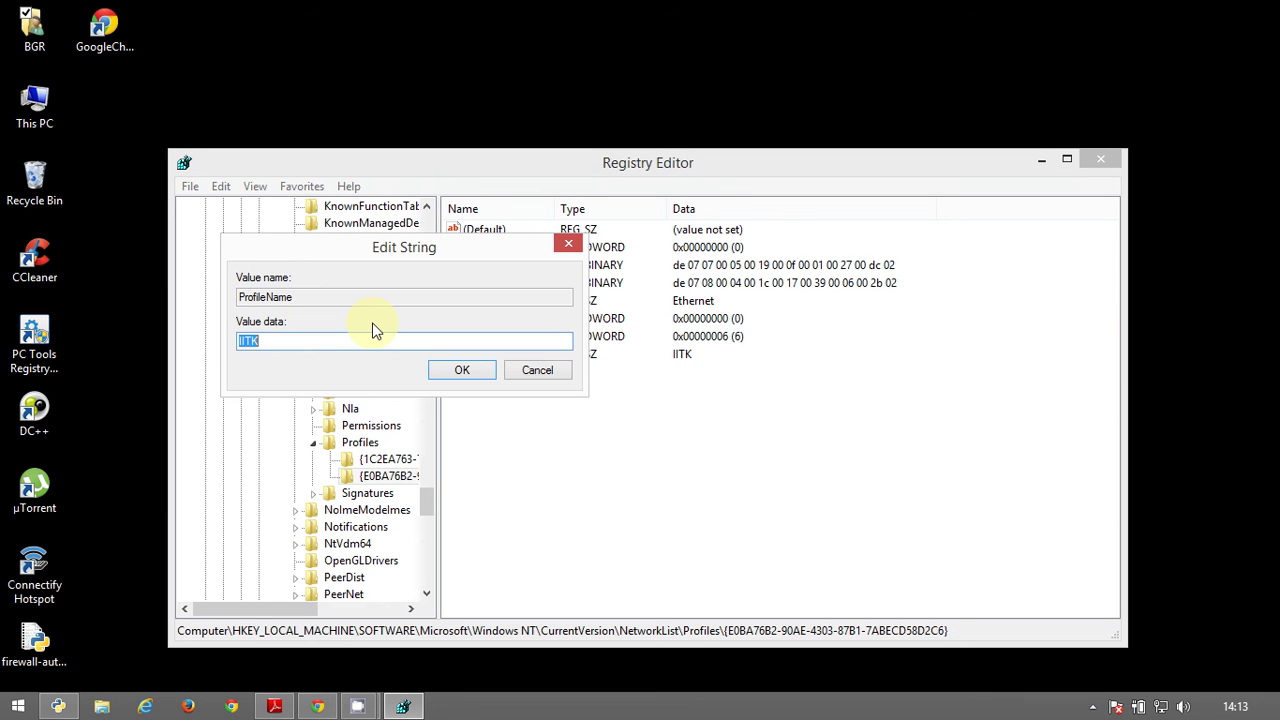
text(iitk)
key(Return)
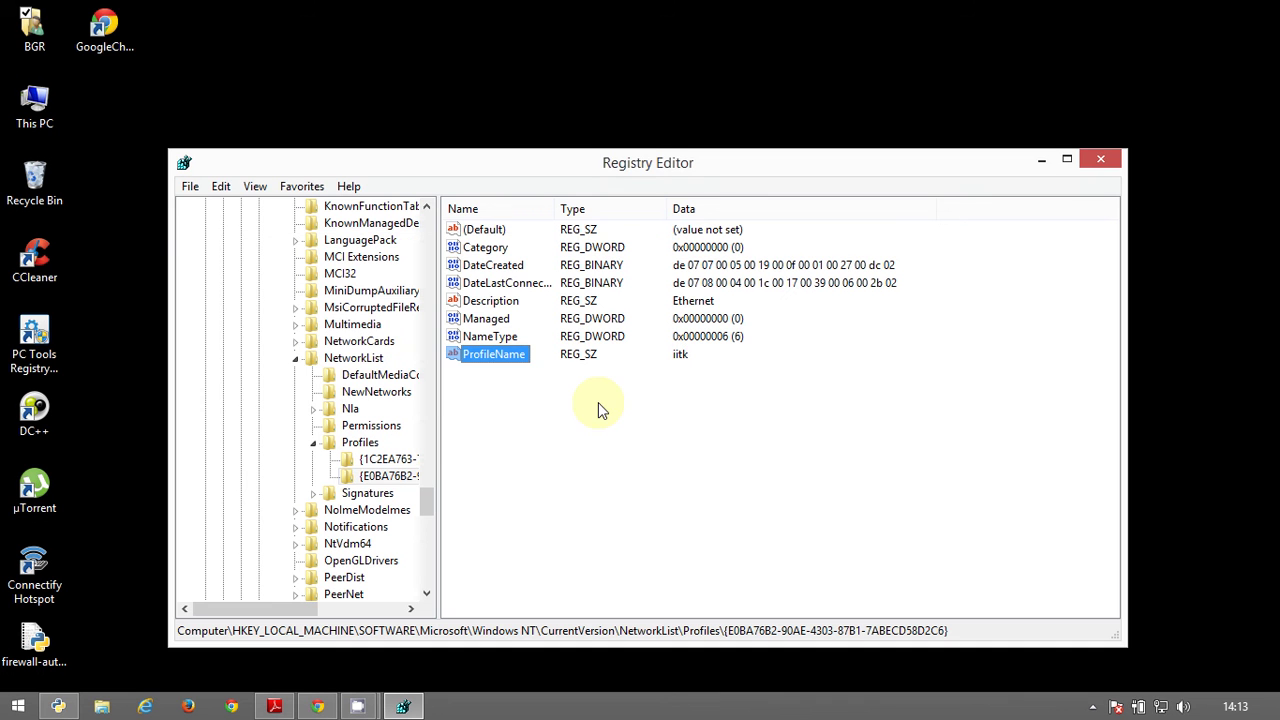
click(1163, 710)
click(900, 392)
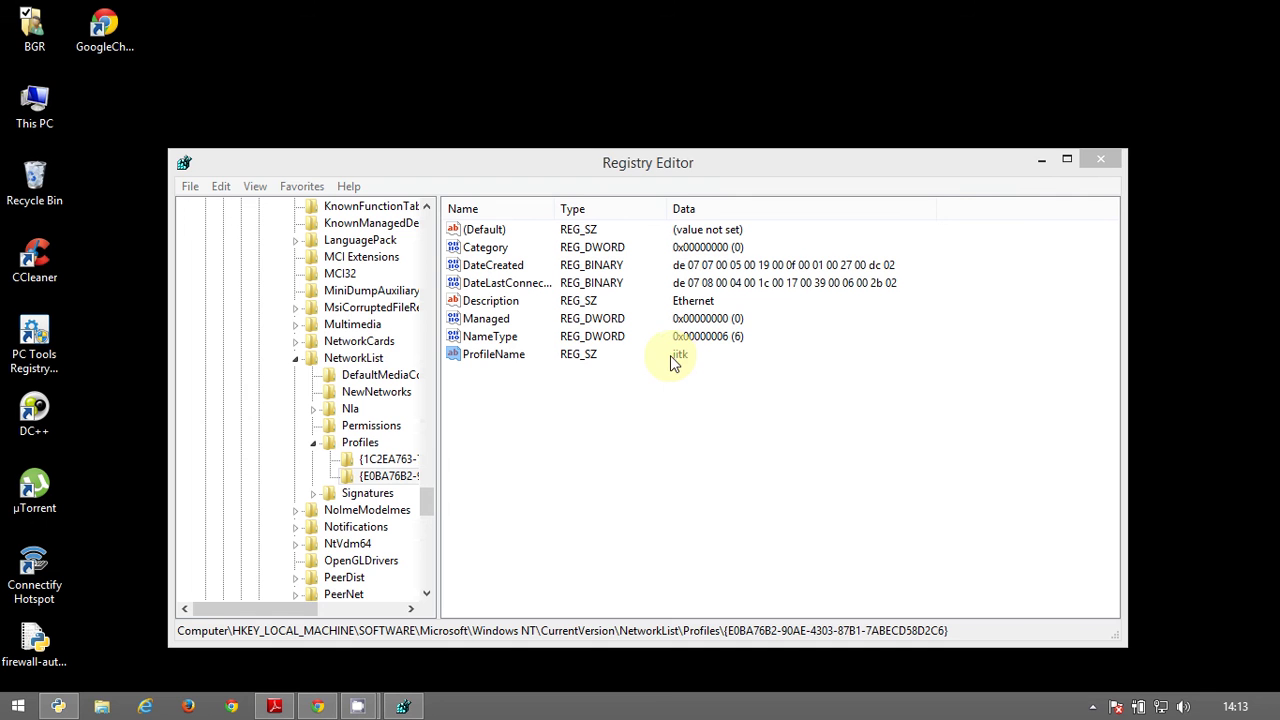
Restore ProfileName to IITK.
double_click(502, 360)
text(I)
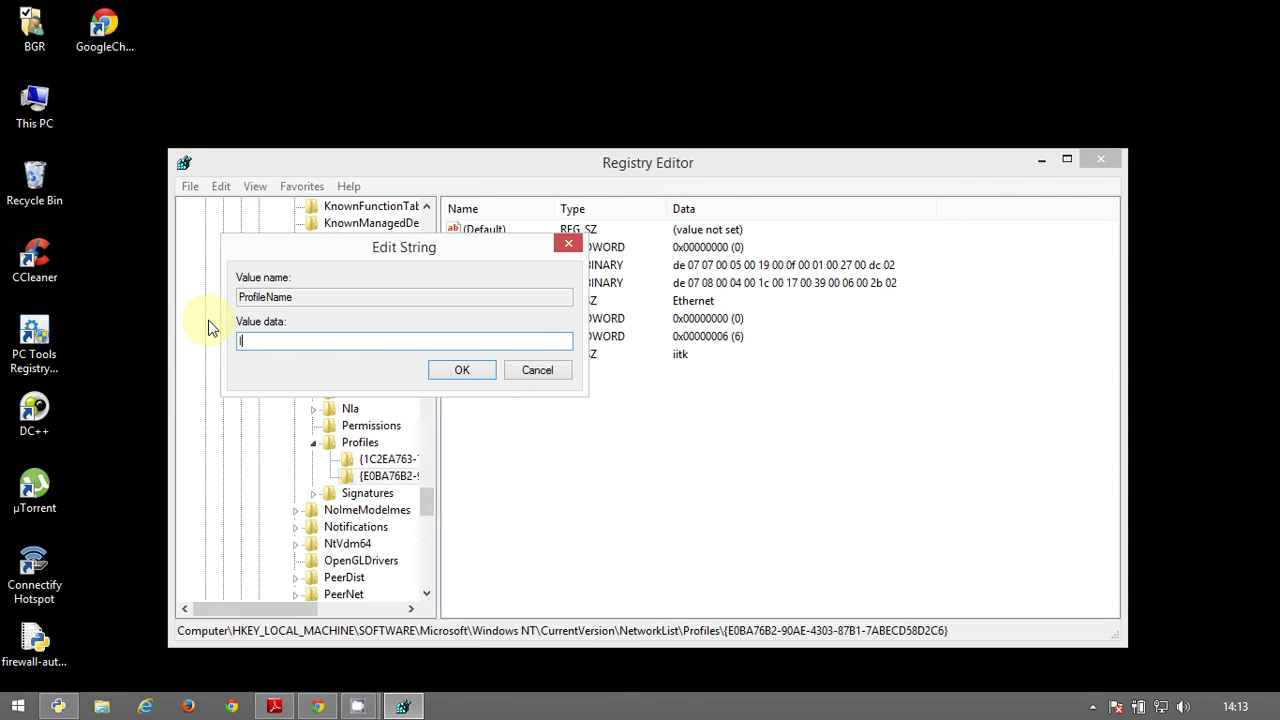
text(ITK)
click(443, 374)
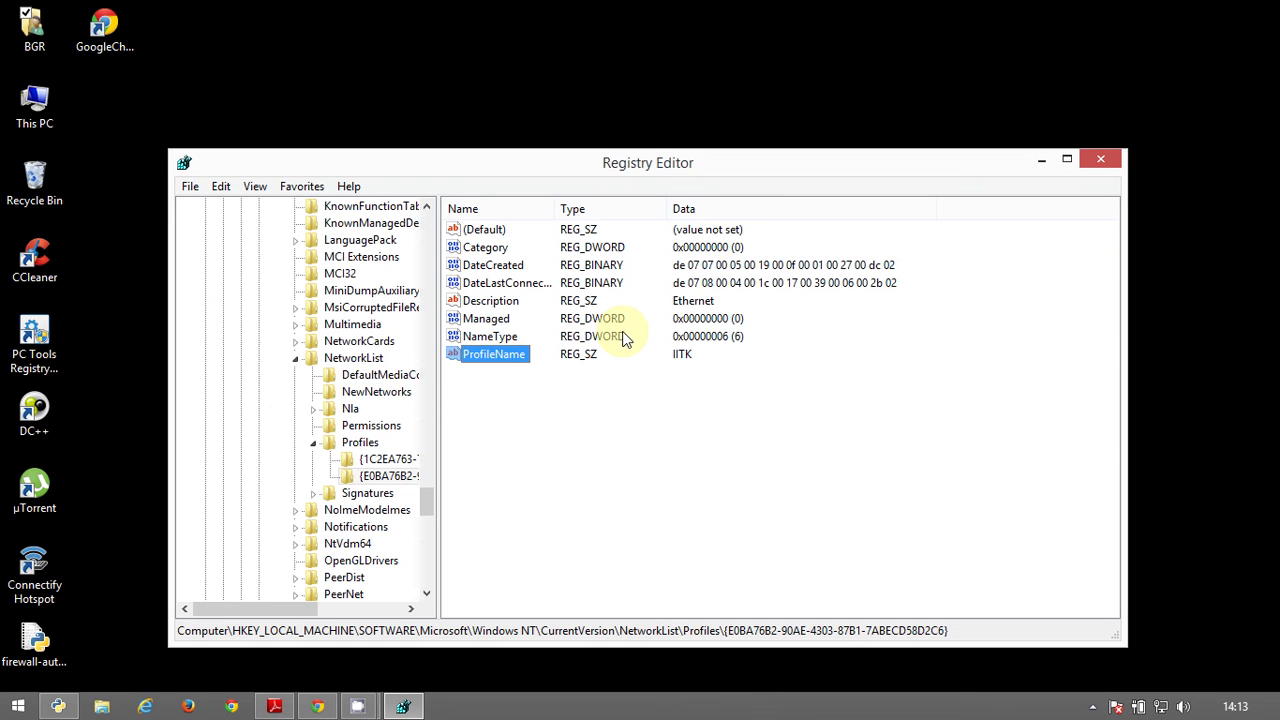
Expand Signatures\Unmanaged and select the second network signature subkey.
double_click(358, 494)
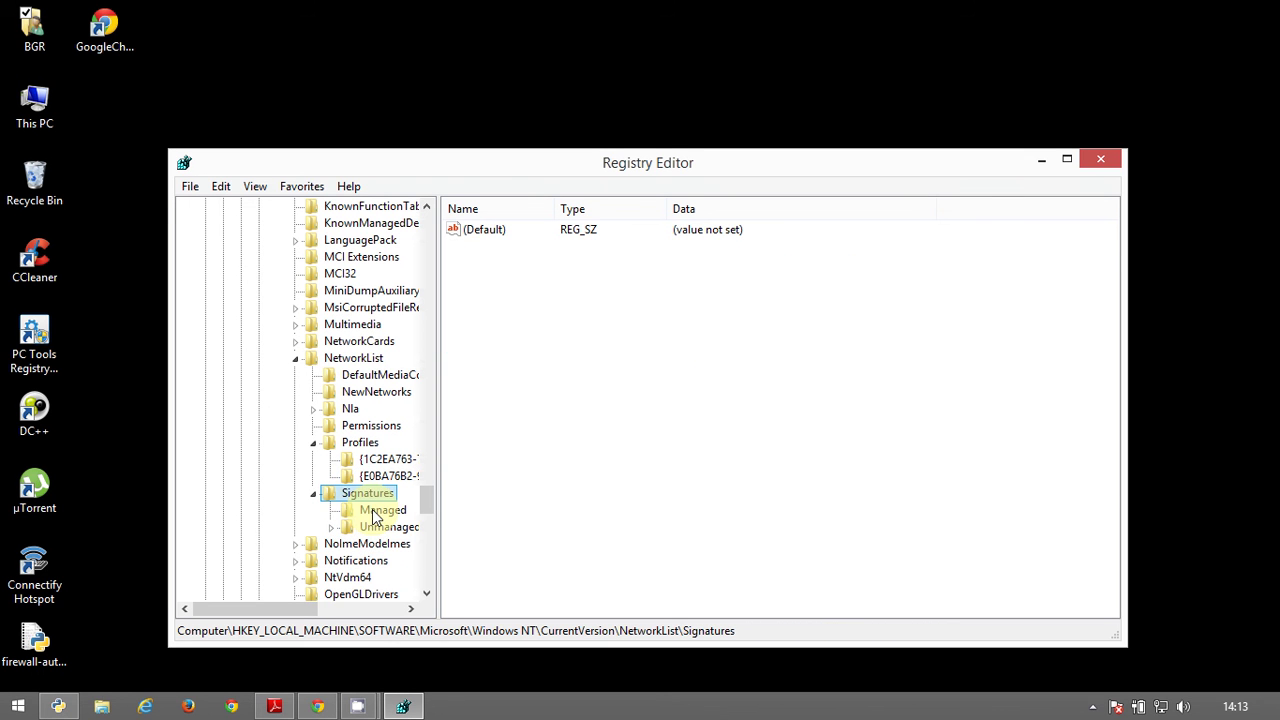
double_click(379, 528)
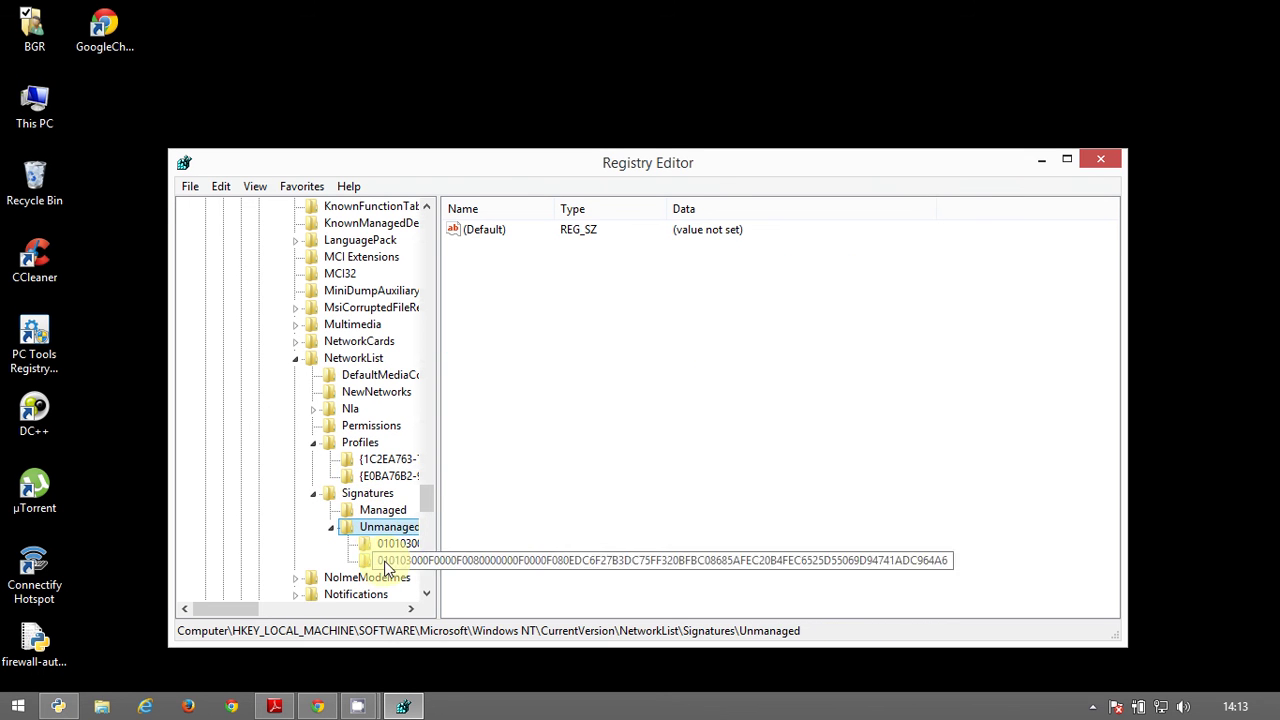
drag(259, 604, 326, 593)
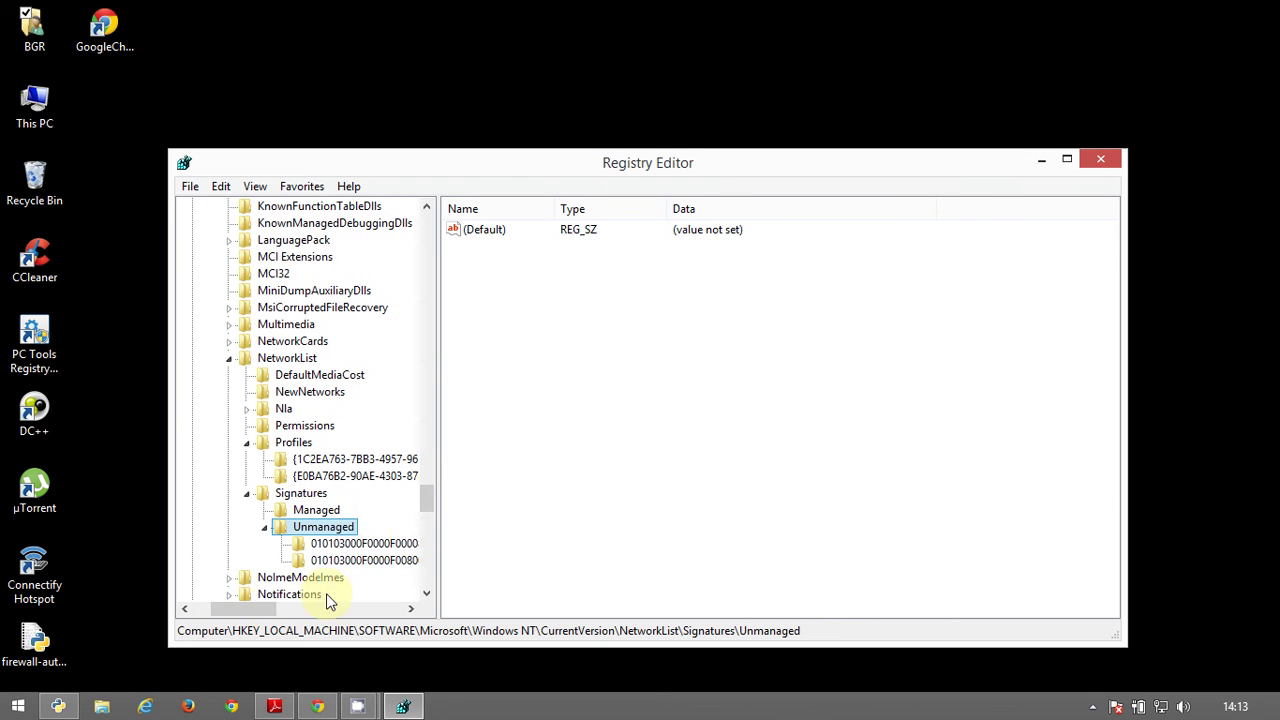
click(368, 562)
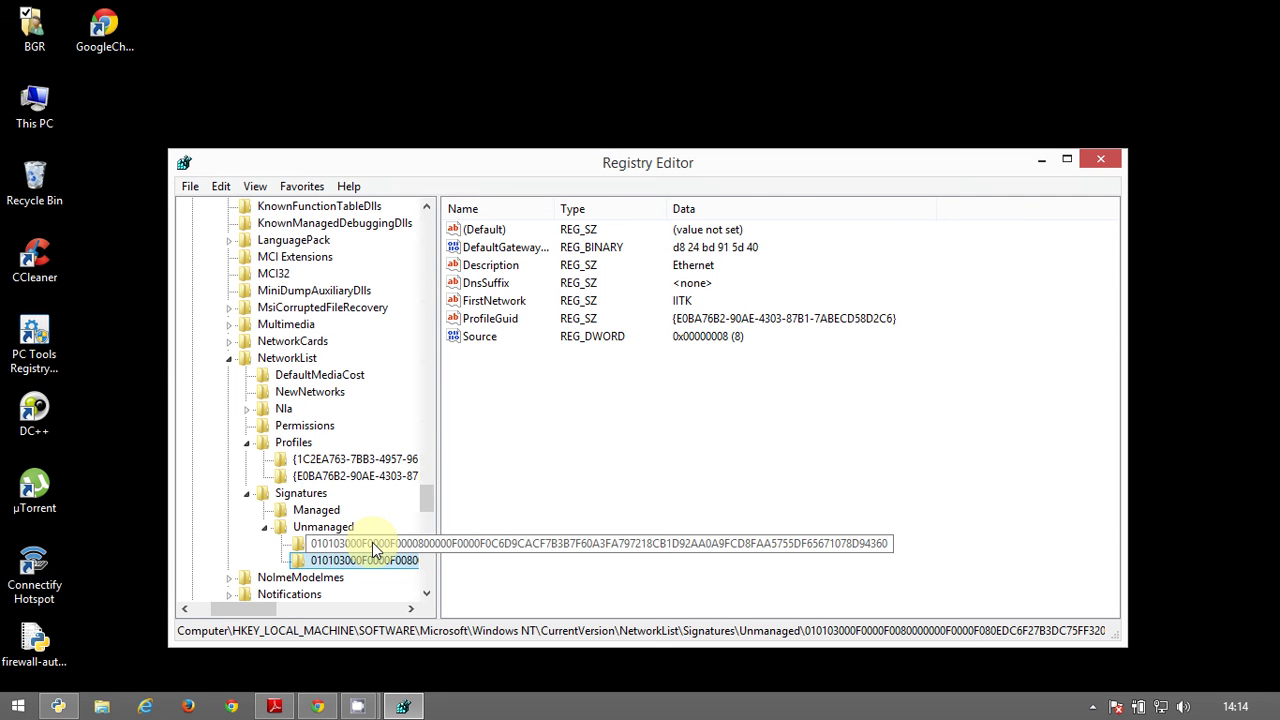
mouse_move(1163, 710)
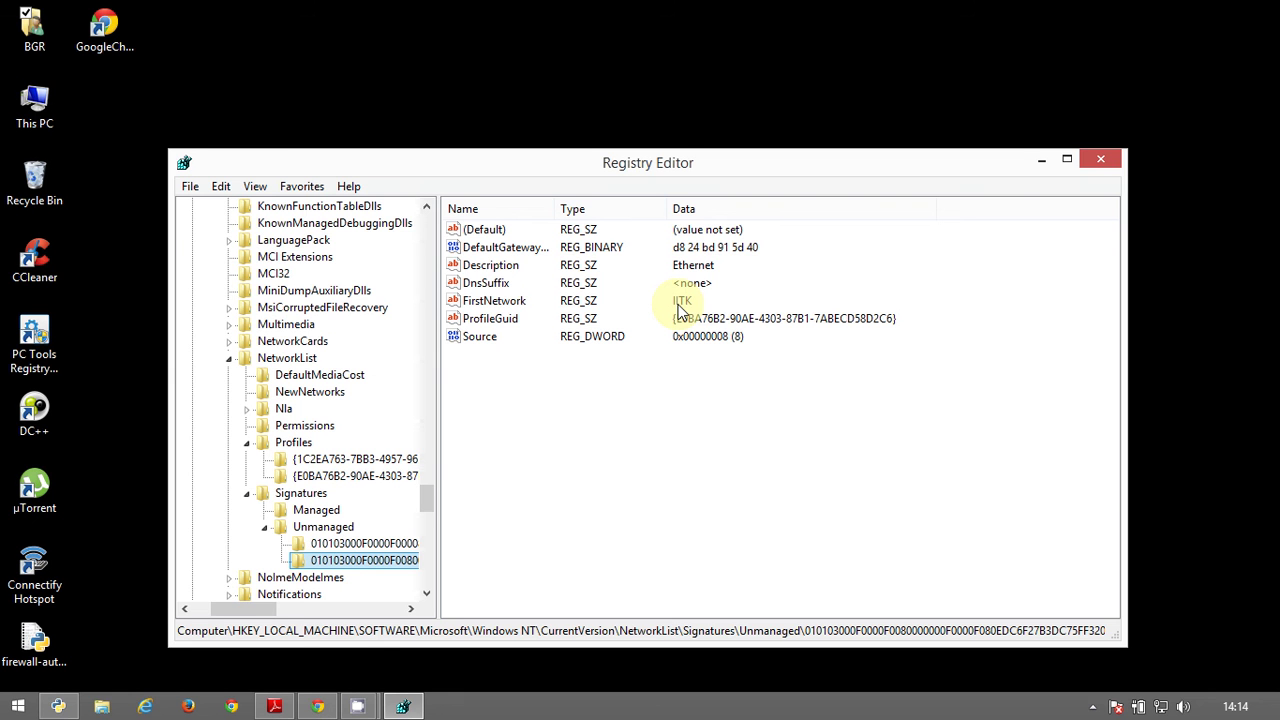
Inspect the FirstNetwork value (IITK) and close its editor unchanged.
double_click(494, 300)
click(577, 246)
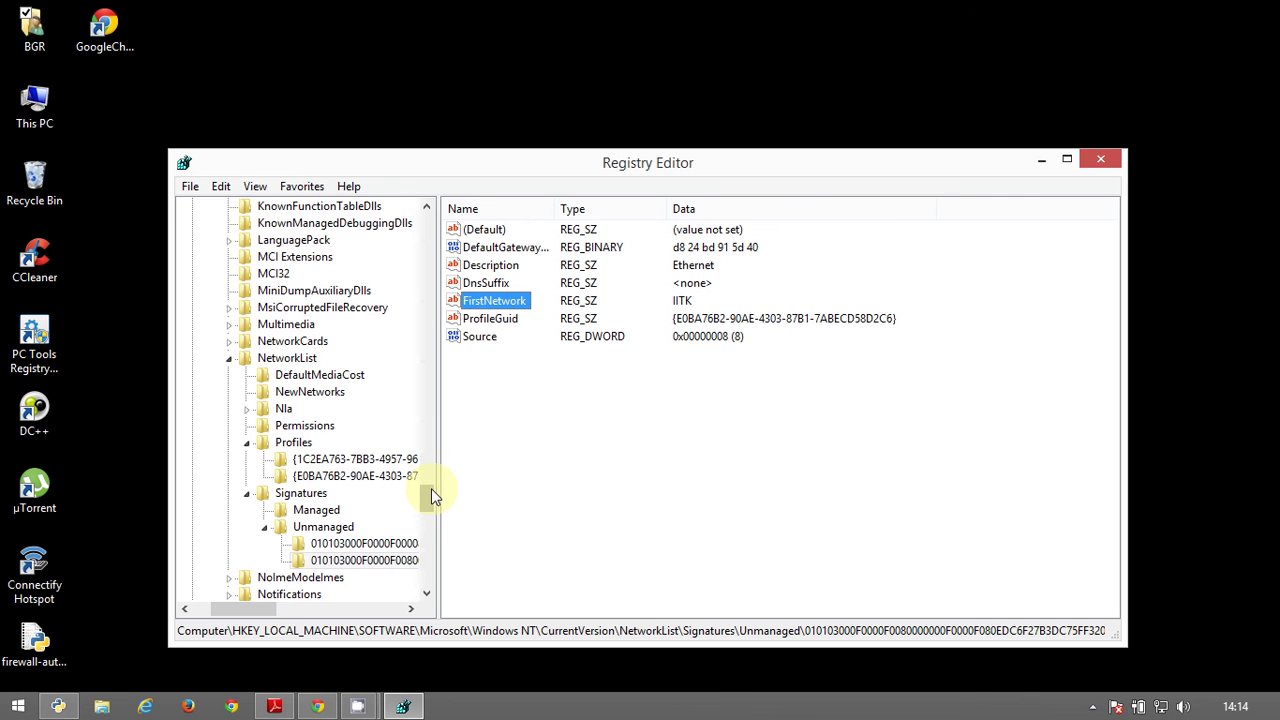
drag(431, 488, 408, 222)
drag(230, 610, 209, 606)
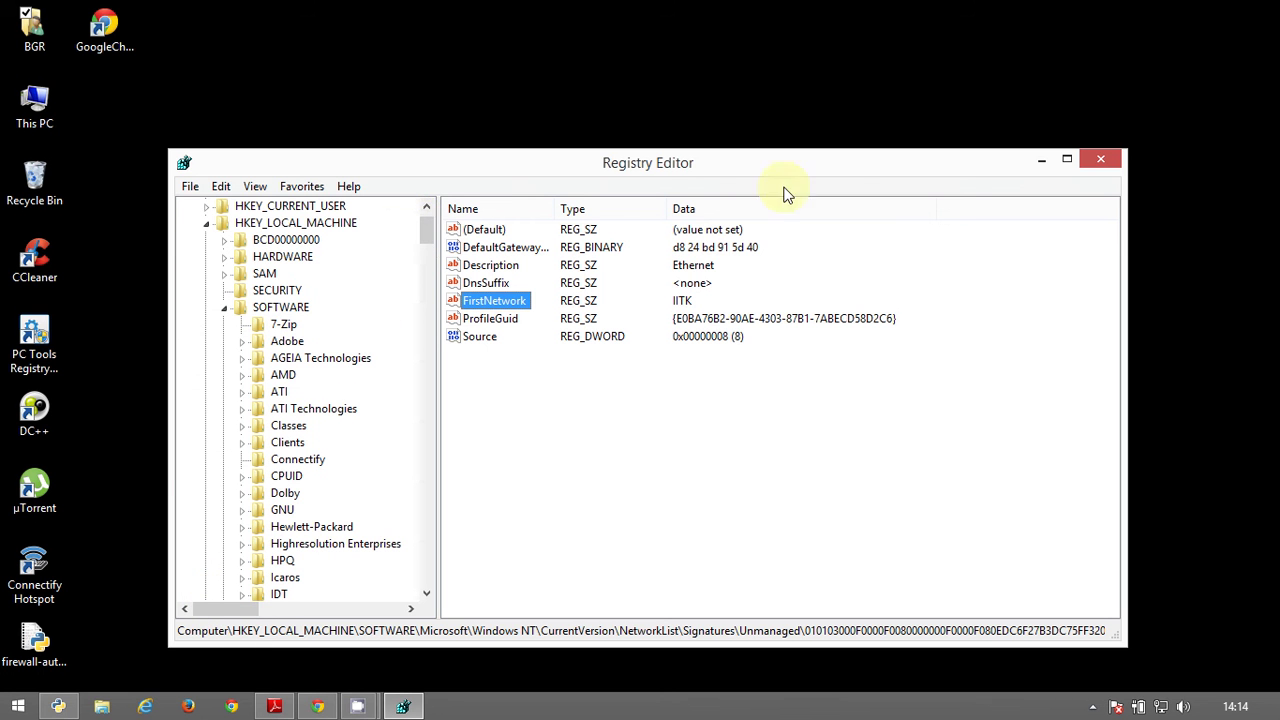
Close the Registry Editor window.
click(1101, 157)
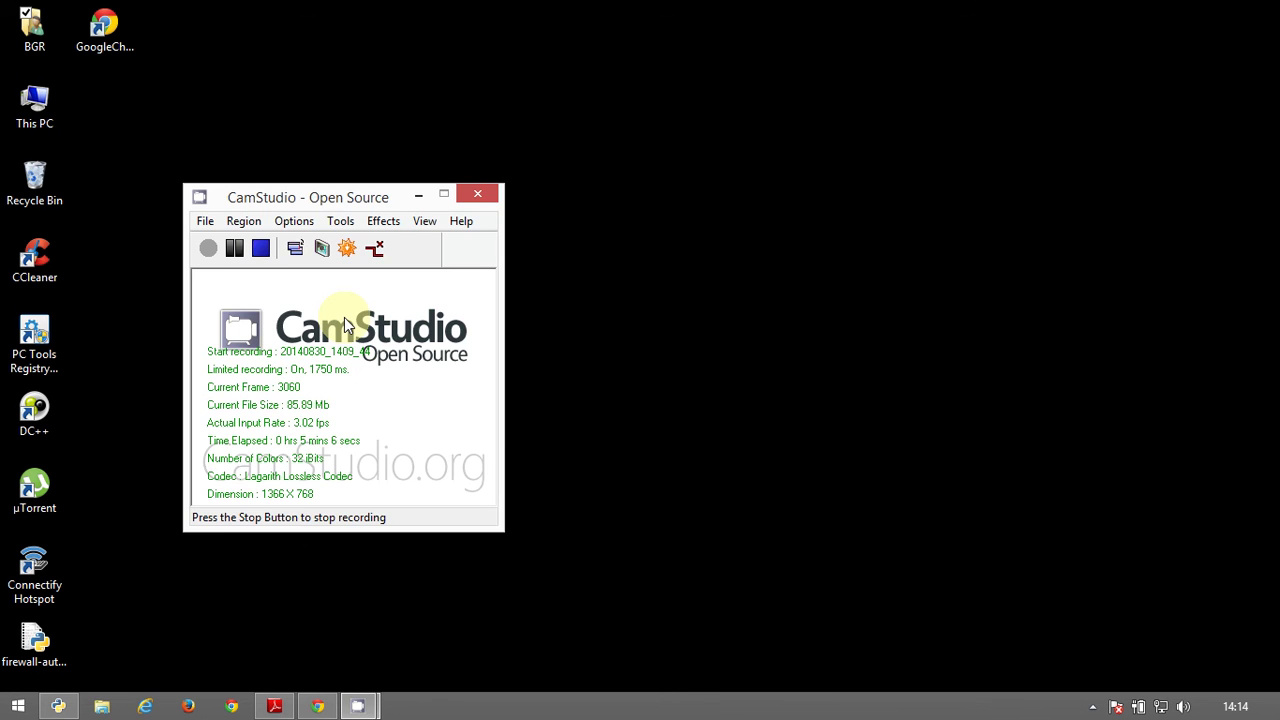